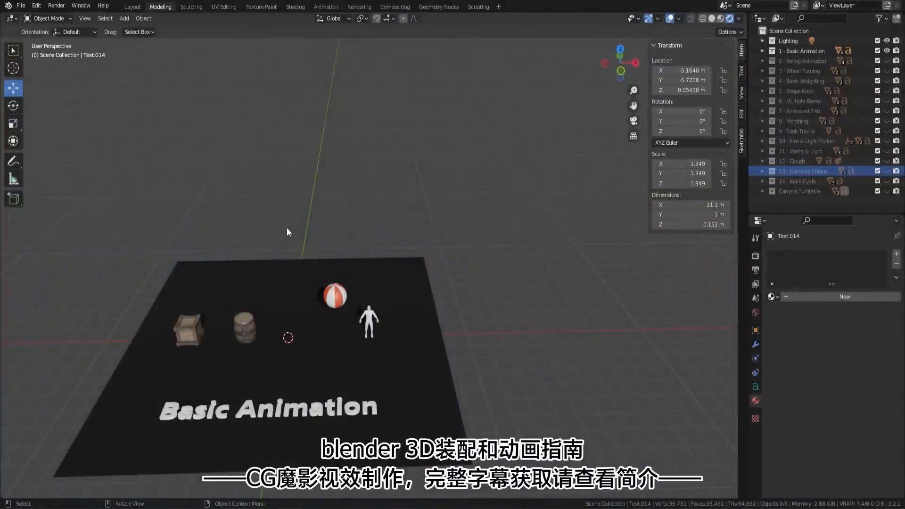
Step: Move the barrel in front of the crate, to about X -5.62 m and Y -2.09 m
middle_click_drag(287, 227, 413, 162)
scroll(298, 248, "up", 5)
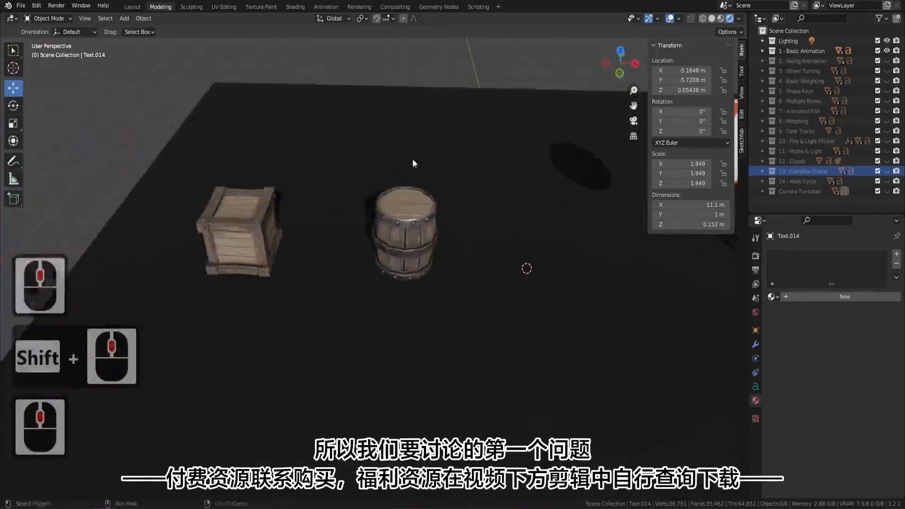
scroll(413, 162, "down", 4)
left_click(305, 252)
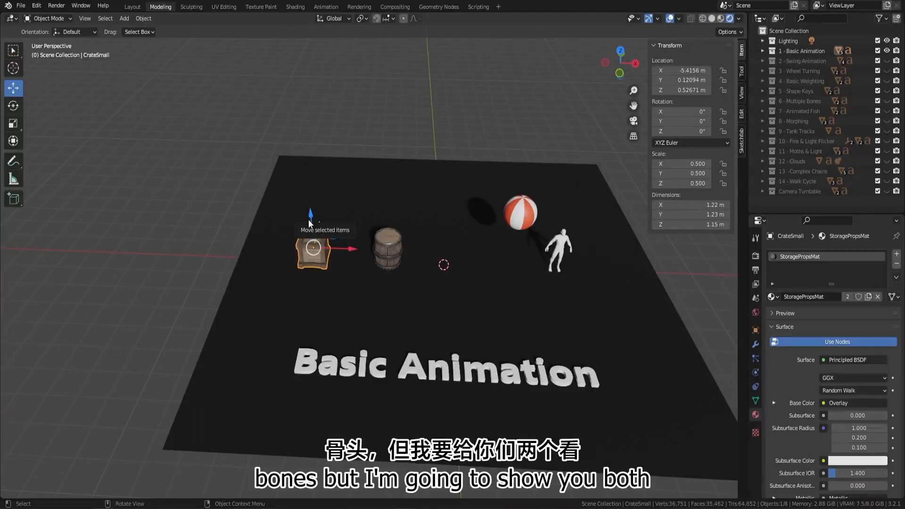
left_click(391, 245)
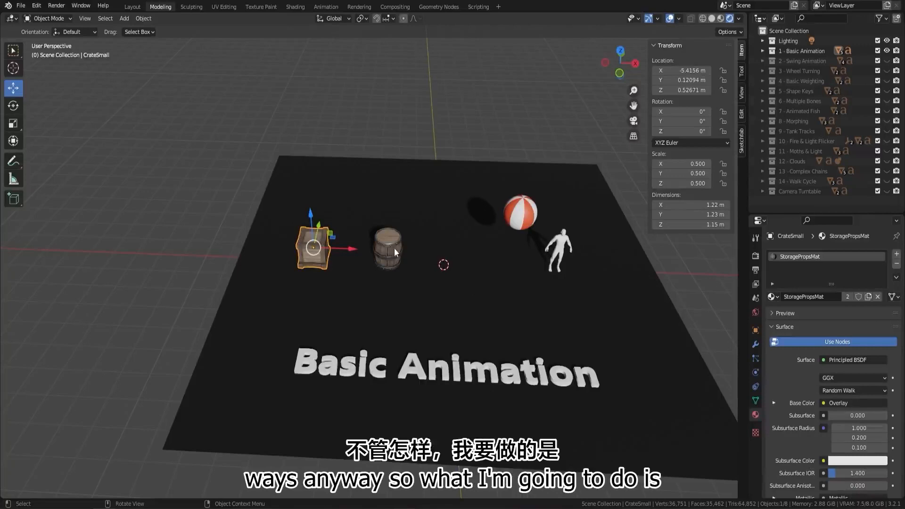
mouse_move(394, 248)
middle_mouse_down()
mouse_move(417, 209)
mouse_move(411, 250)
middle_mouse_up()
left_click_drag(401, 246, 352, 270)
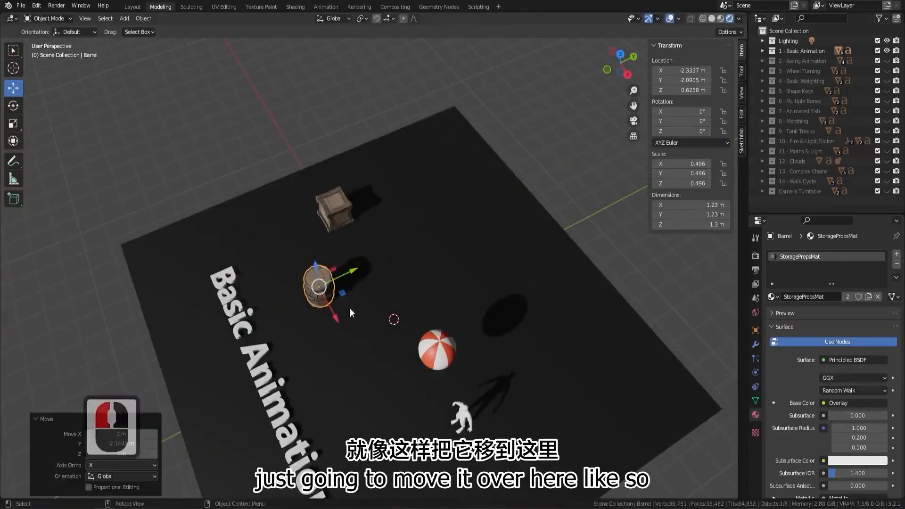
left_click_drag(343, 318, 304, 260)
middle_click_drag(380, 281, 455, 259)
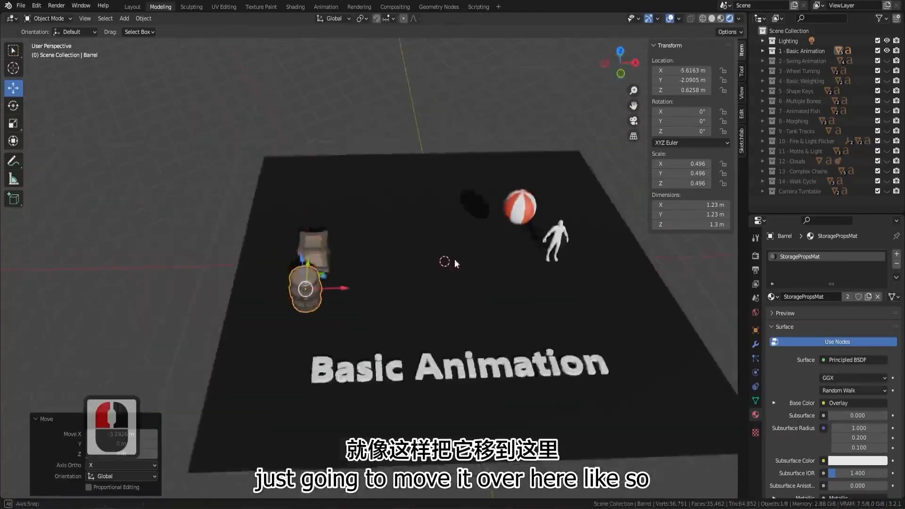
scroll(468, 333, "up", 3)
middle_click_drag(469, 334, 381, 280, "shift")
scroll(381, 280, "down", 2)
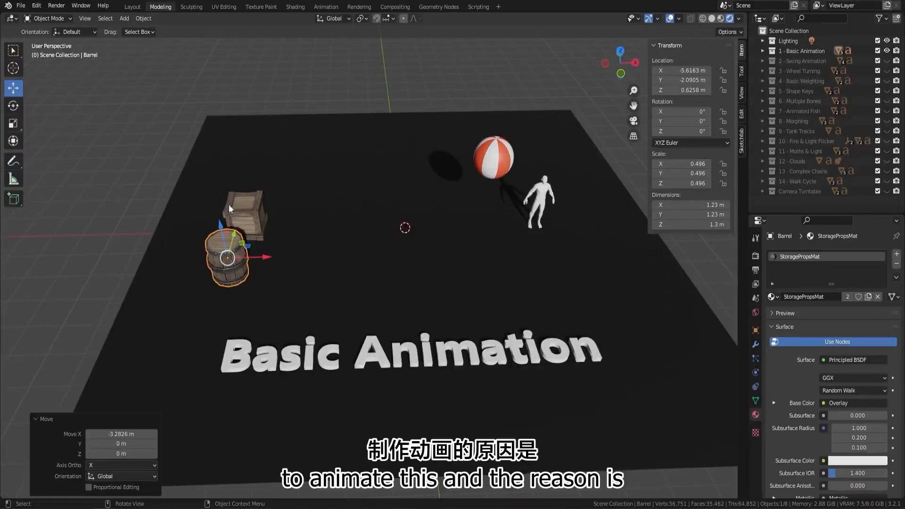
Step: Switch to the Layout workspace and enlarge the timeline area
left_click(133, 7)
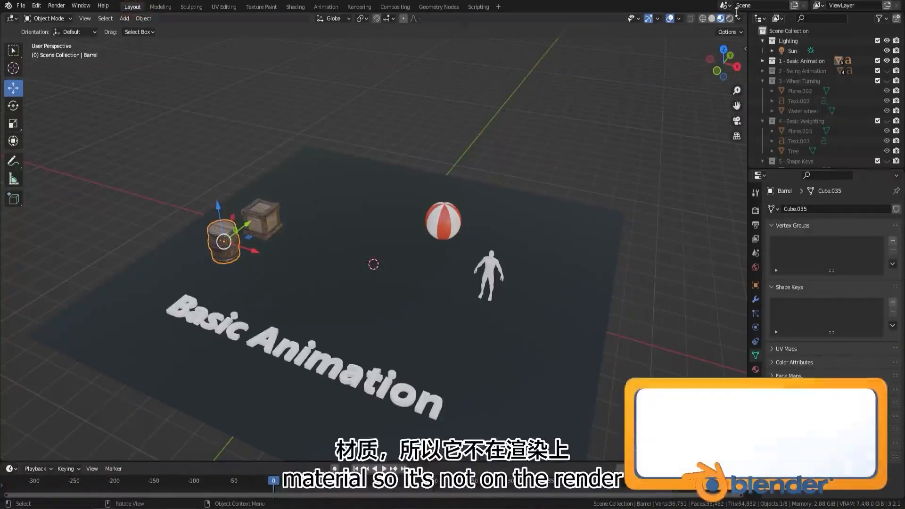
middle_click_drag(306, 256, 273, 264)
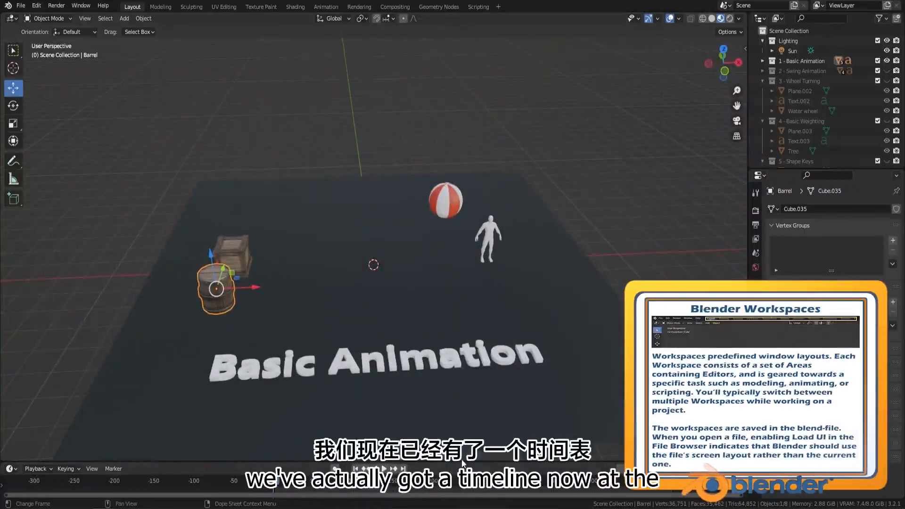
left_click_drag(463, 463, 462, 421)
middle_click_drag(463, 464, 369, 465)
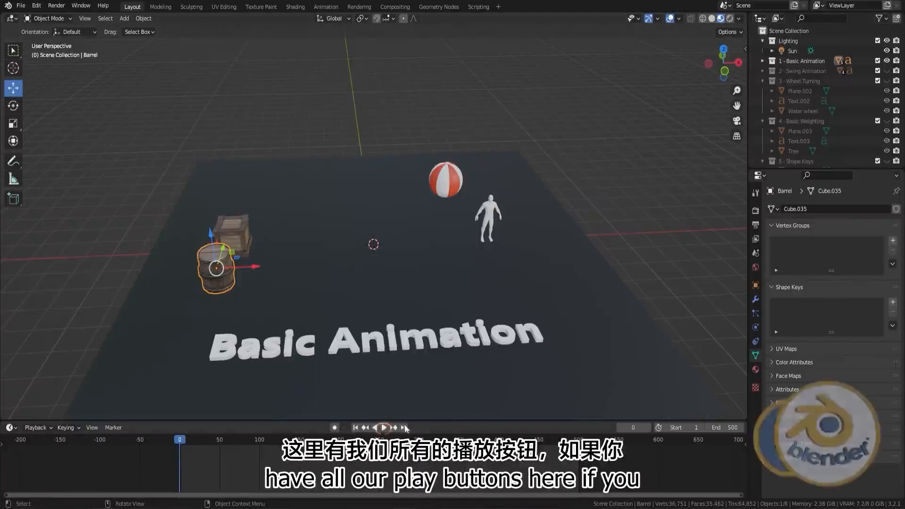
Step: Play the animation briefly, stop it, and return the playhead to frame 1
key("space")
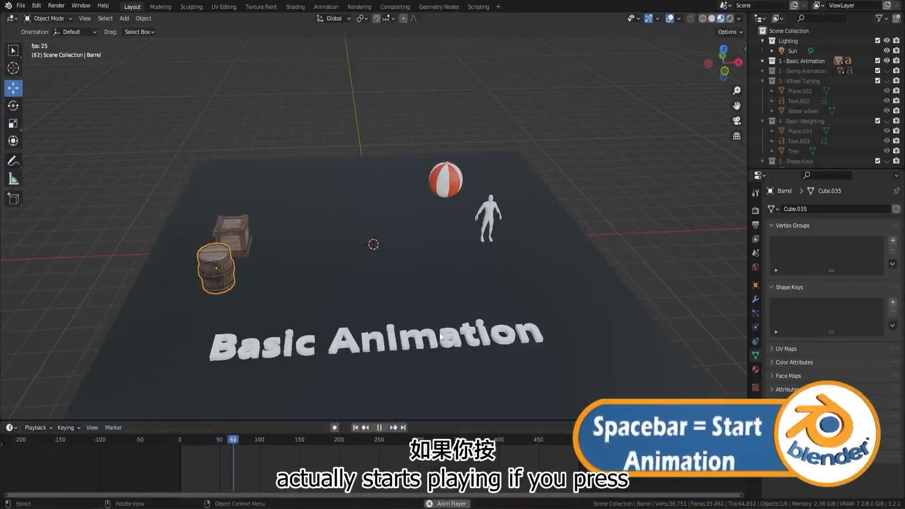
key("space")
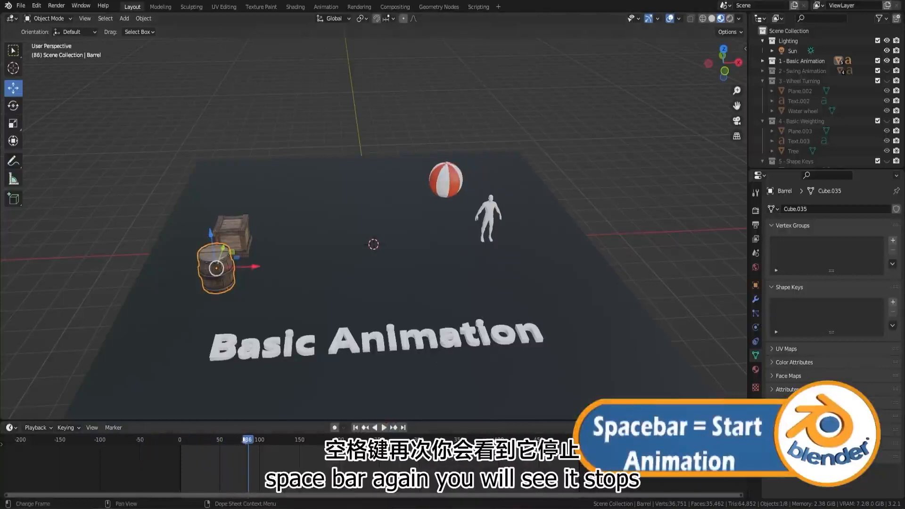
left_click_drag(247, 440, 182, 443)
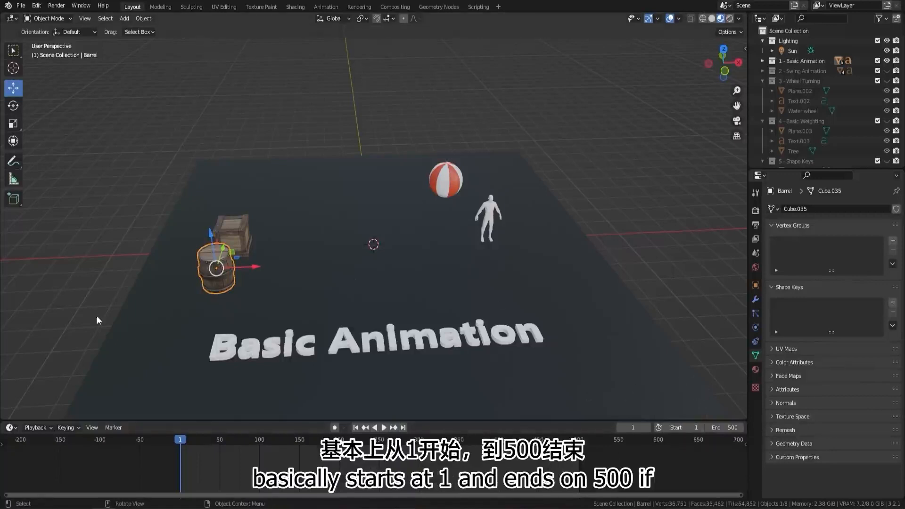
Step: Set the animation's end frame to 25 and preview the shortened playback
left_click(726, 427)
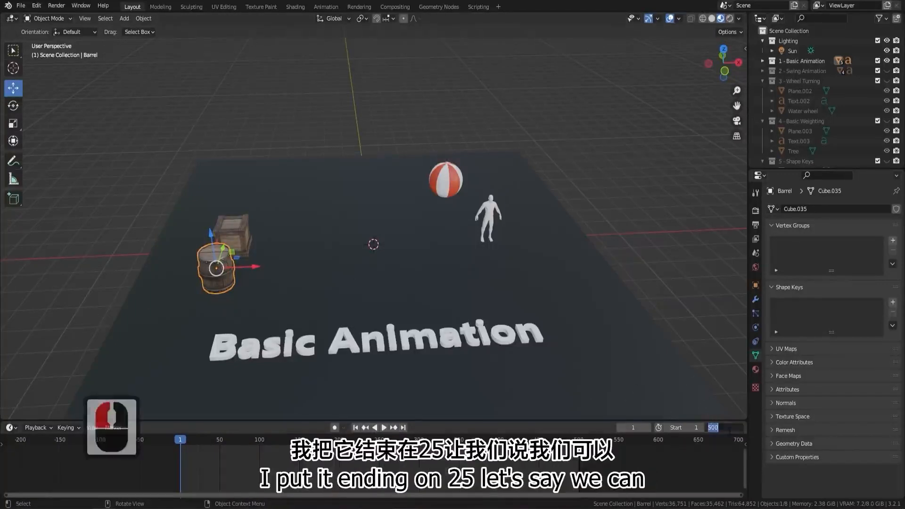
type("25")
key("Return")
key("space")
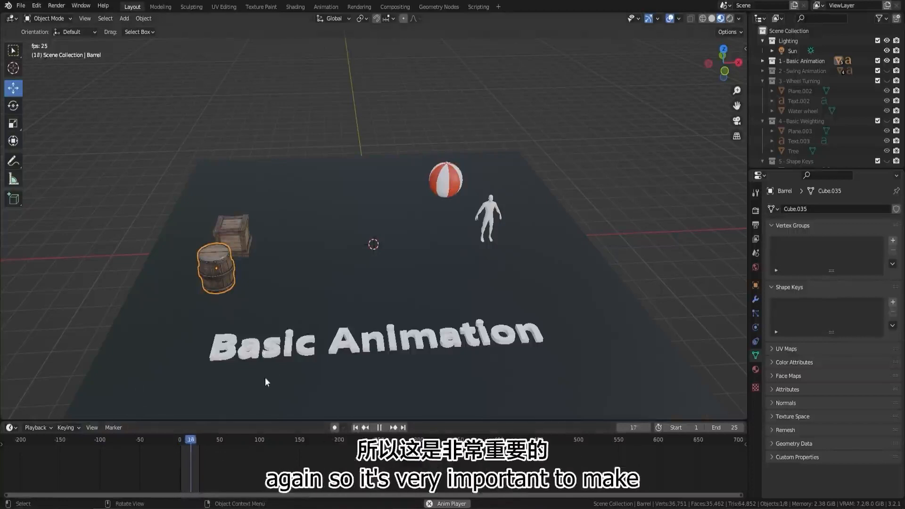
key("space")
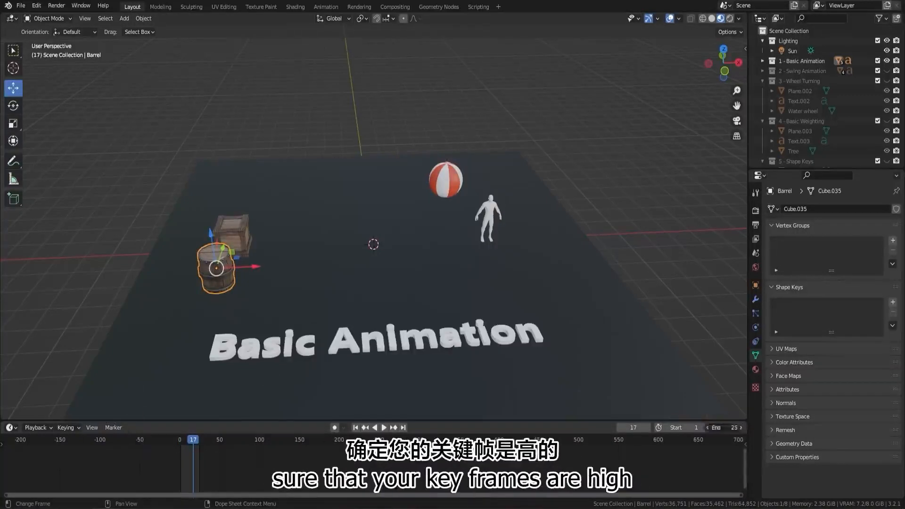
Step: Set the animation's end frame to 300
double_click(728, 427)
type("3")
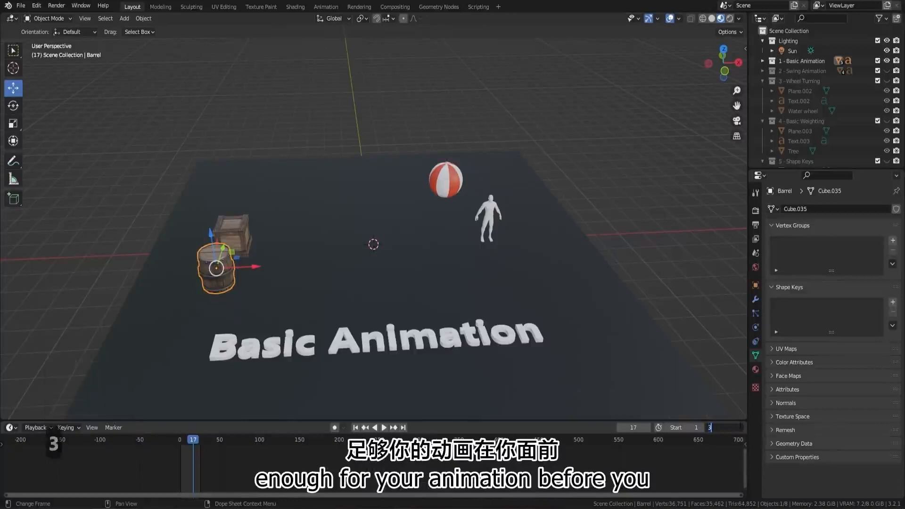
type("00")
key("Return")
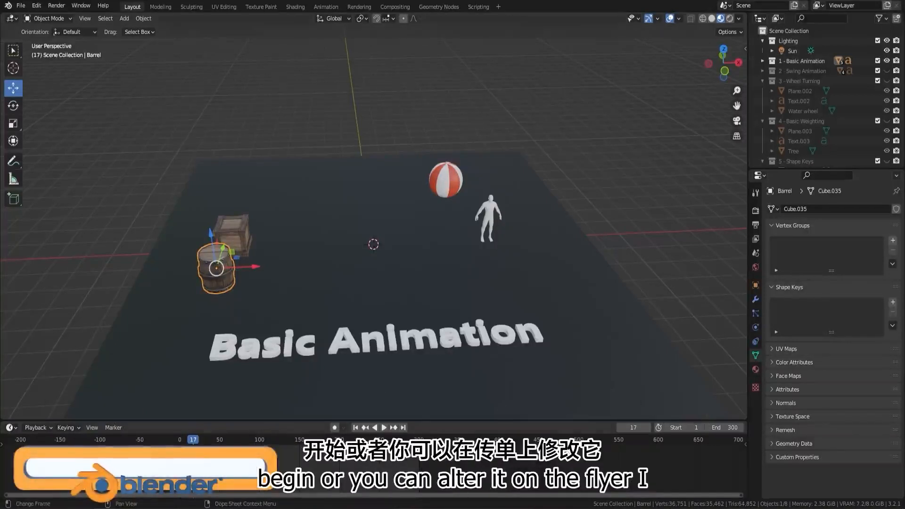
Step: Play the animation briefly from frame 0 and display the scene's output settings with the frame range
left_click_drag(192, 440, 179, 439)
key("space")
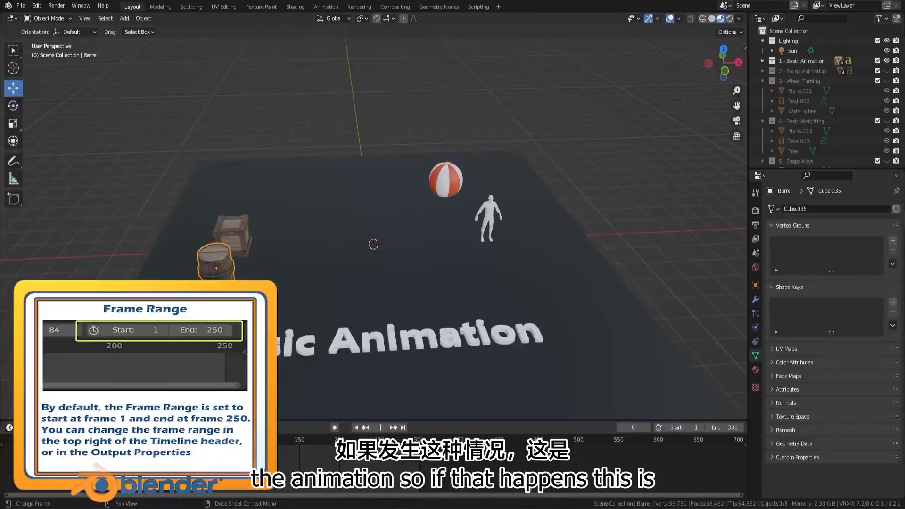
key("space")
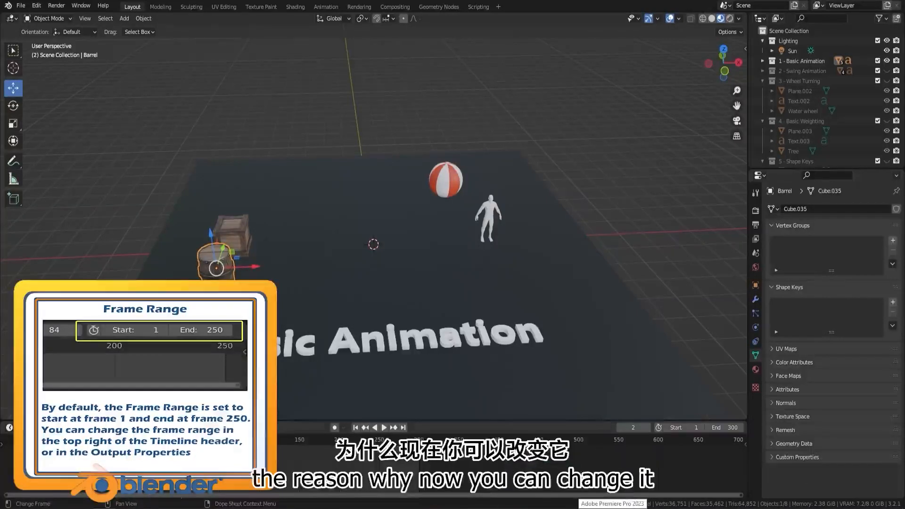
left_click(756, 225)
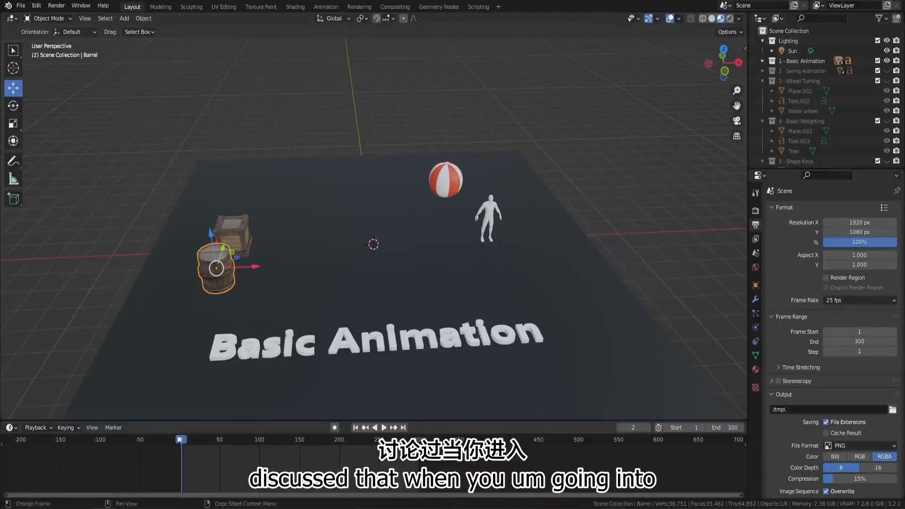
Step: Fit the frame range comfortably in the timeline and scrub the playhead to frame 30
scroll(229, 464, "up", 4)
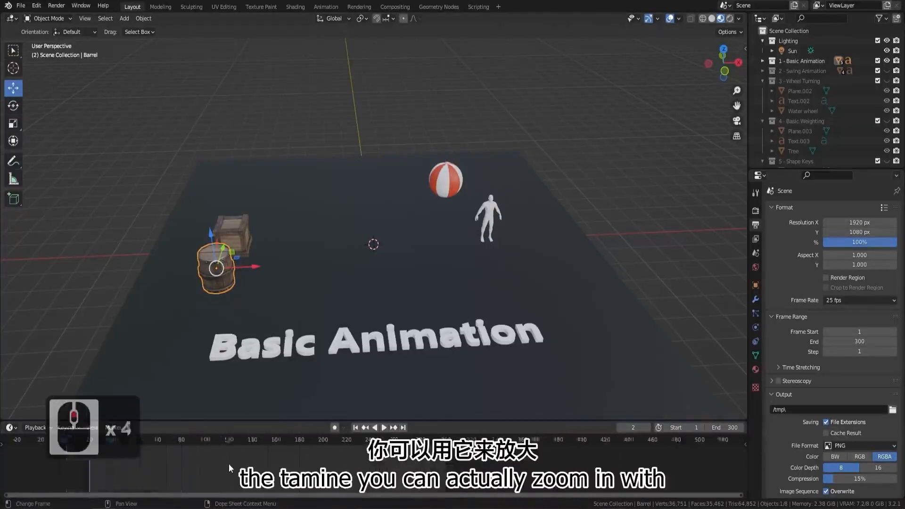
scroll(229, 465, "up", 7)
scroll(228, 465, "down", 7)
scroll(228, 465, "up", 7)
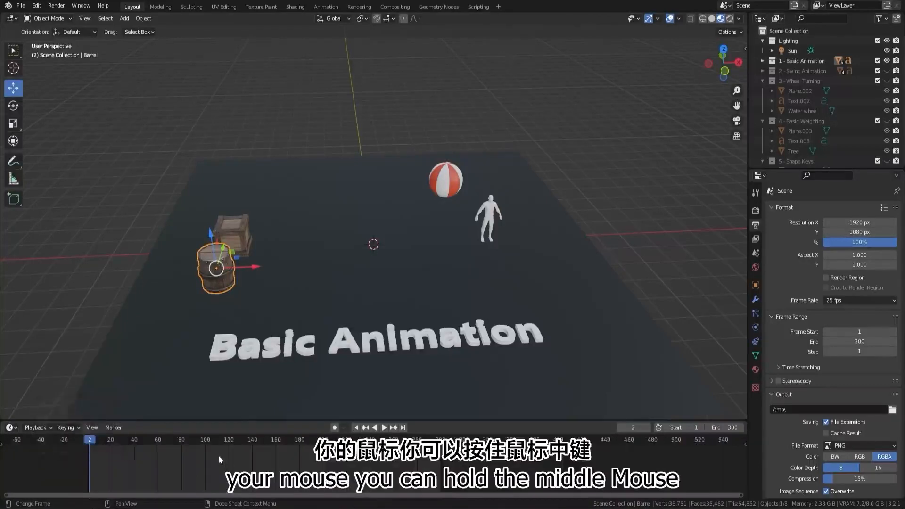
middle_click_drag(247, 464, 313, 464)
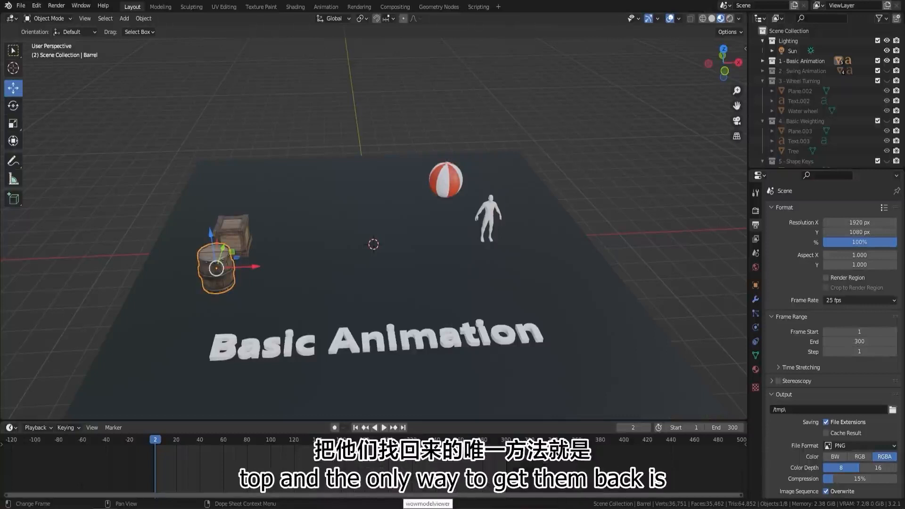
middle_click_drag(384, 461, 344, 465)
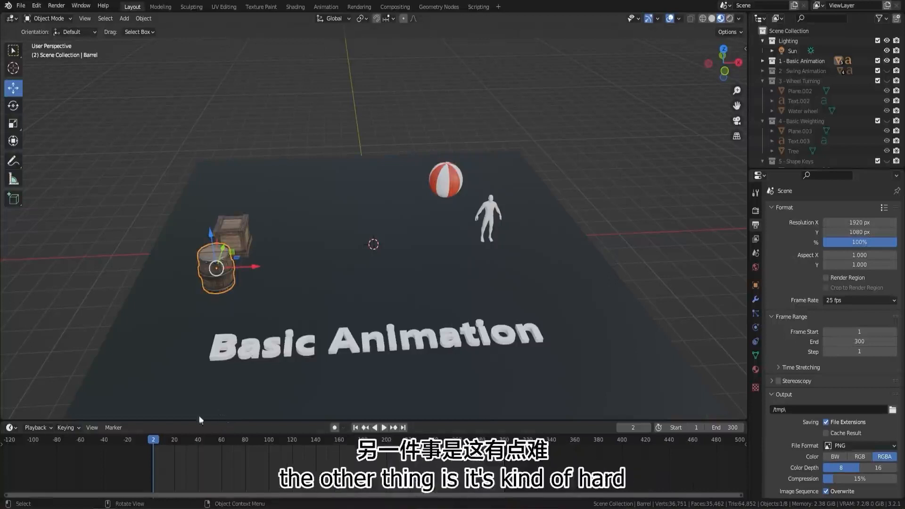
mouse_move(188, 443)
left_mouse_down()
mouse_move(311, 447)
mouse_move(187, 447)
left_mouse_up()
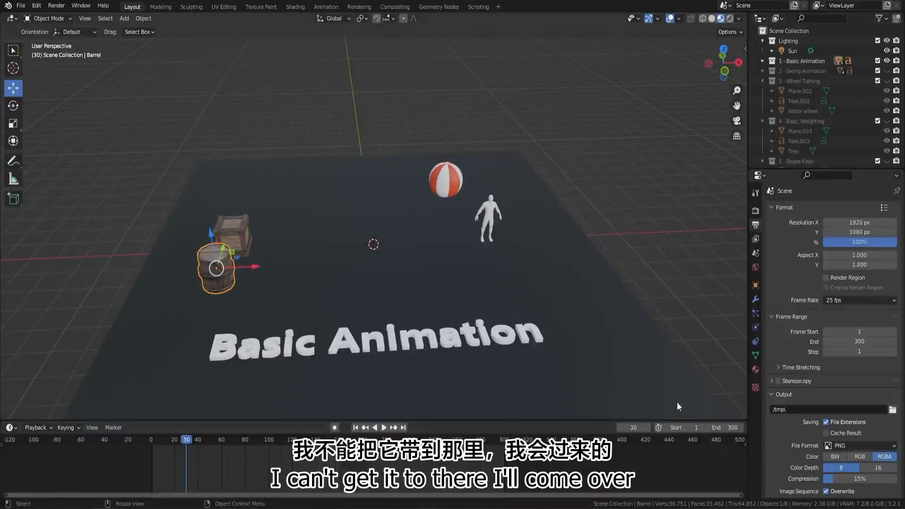
Step: Set the current frame to 1, play the animation across the end of its range, and return to frame 1
left_click(634, 428)
type("1")
key("Return")
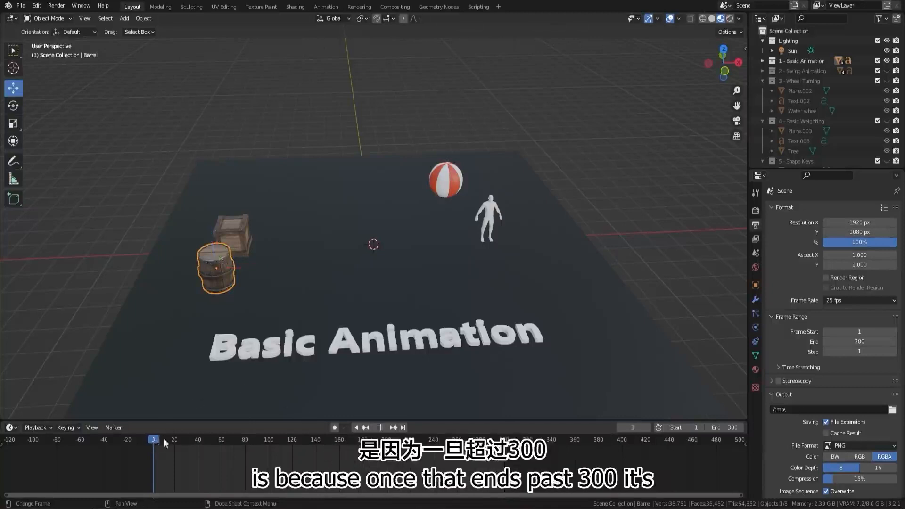
key("ctrl+shift+space")
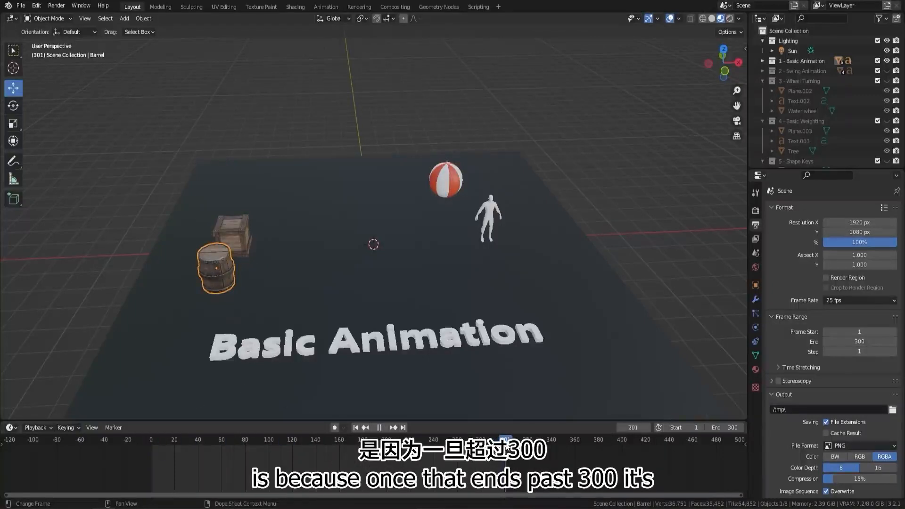
left_click_drag(164, 440, 152, 444)
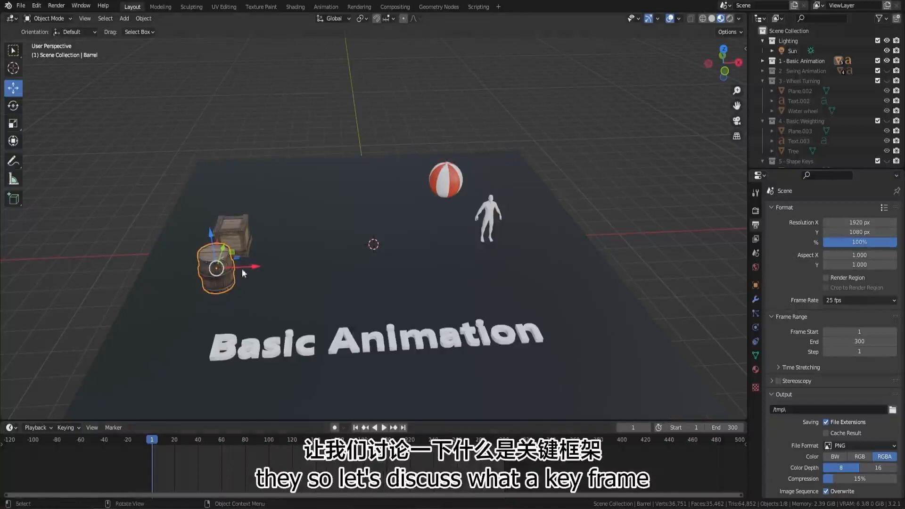
Step: Insert a Location keyframe for the crate at frame 1
middle_click_drag(242, 268, 282, 302)
scroll(185, 243, "up", 3)
left_click(275, 235)
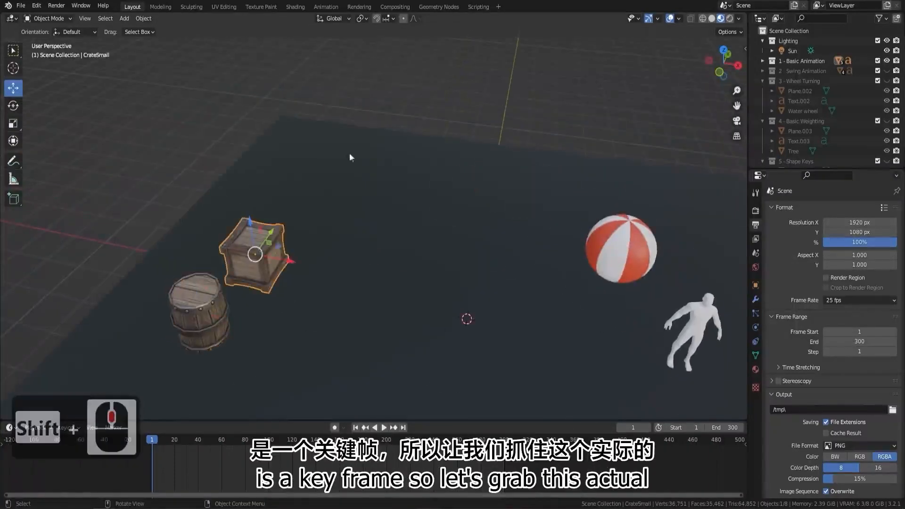
middle_click_drag(349, 155, 364, 242)
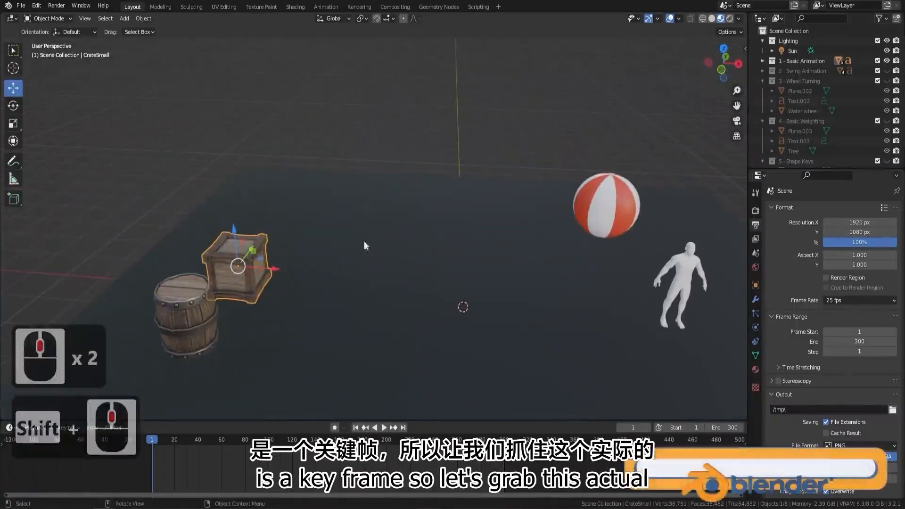
key("i")
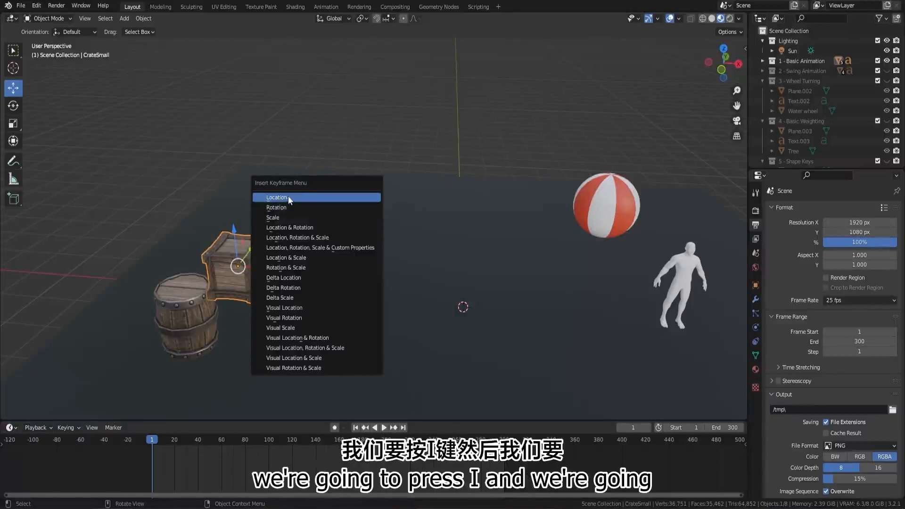
left_click(289, 198)
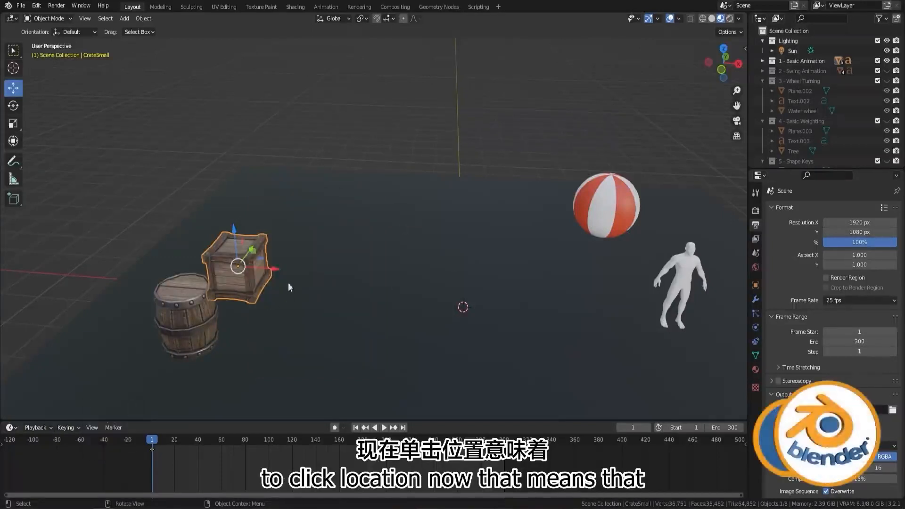
middle_click_drag(288, 287, 243, 247)
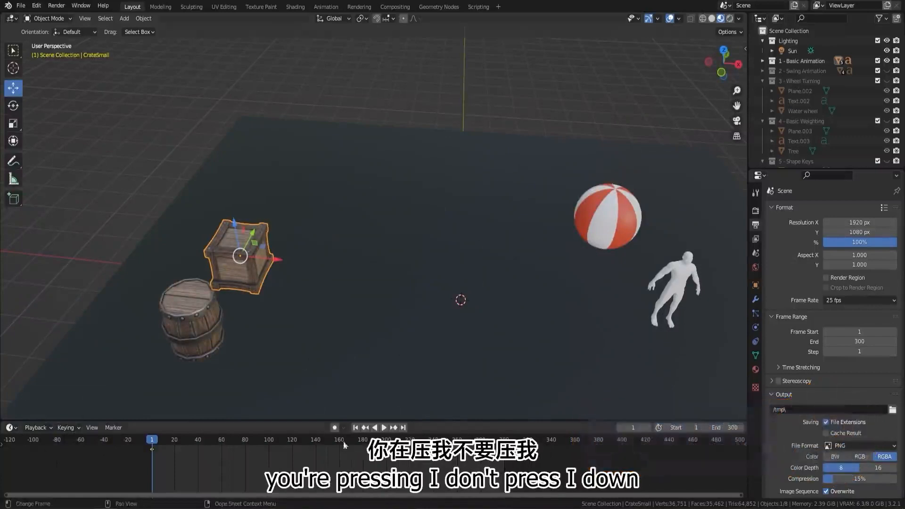
key("i")
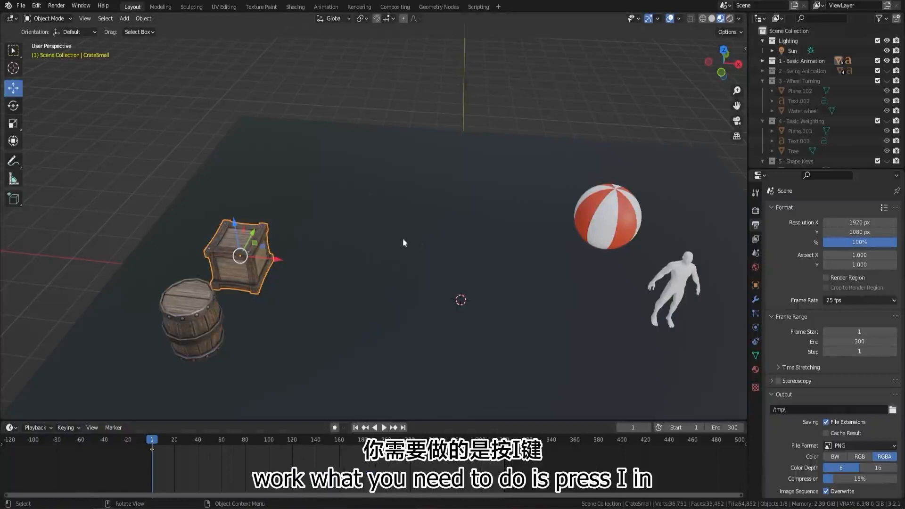
key("i")
scroll(340, 271, "down", 4)
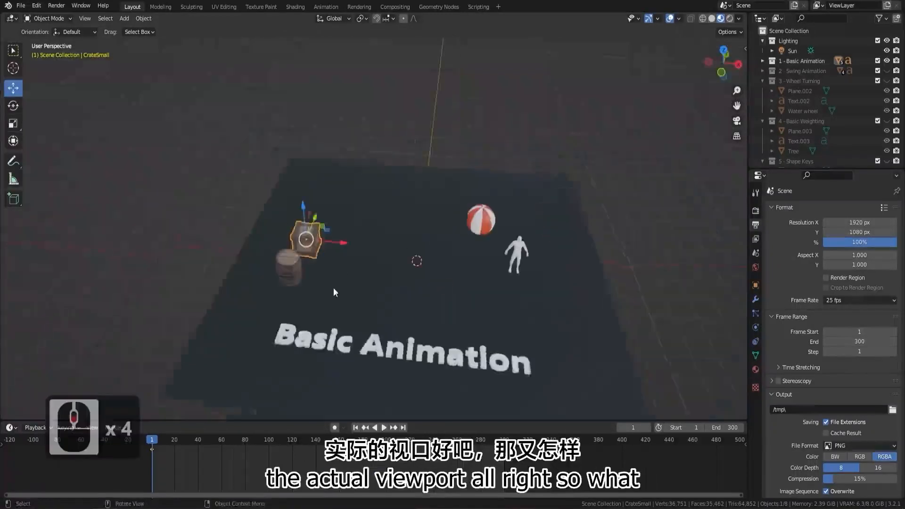
Step: Move the crate along the X axis near the beach ball at frame 1, and change the current frame to 90
left_click_drag(343, 241, 471, 241)
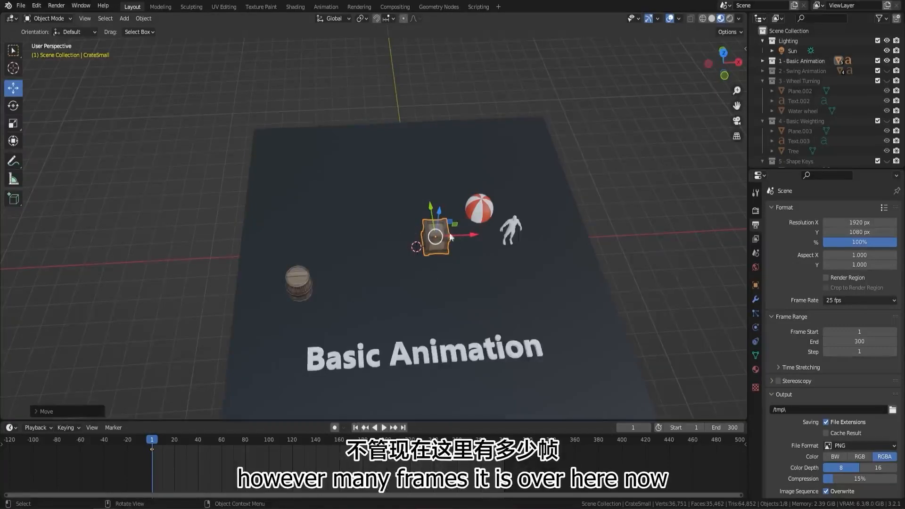
scroll(481, 259, "up", 4)
middle_click_drag(240, 335, 198, 324, "shift")
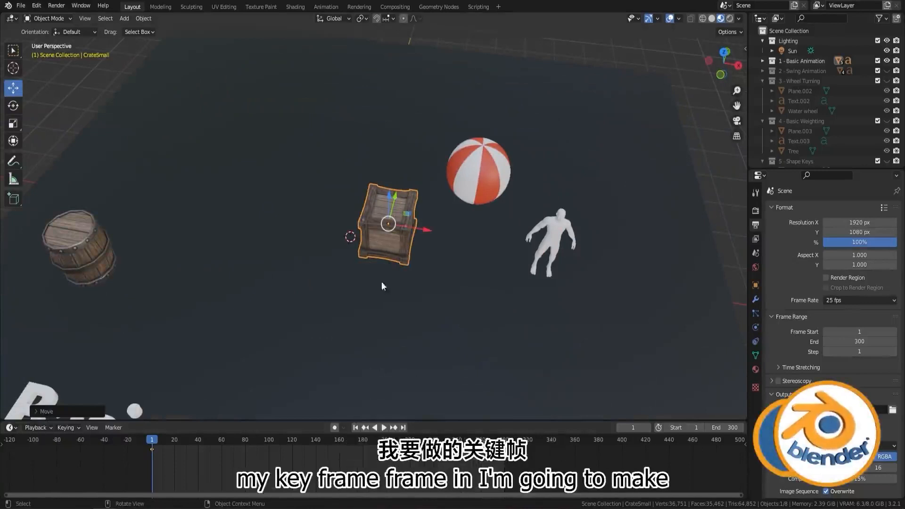
mouse_move(158, 441)
left_mouse_down()
mouse_move(229, 441)
mouse_move(160, 441)
left_mouse_up()
key("space")
left_click(257, 442)
key("space")
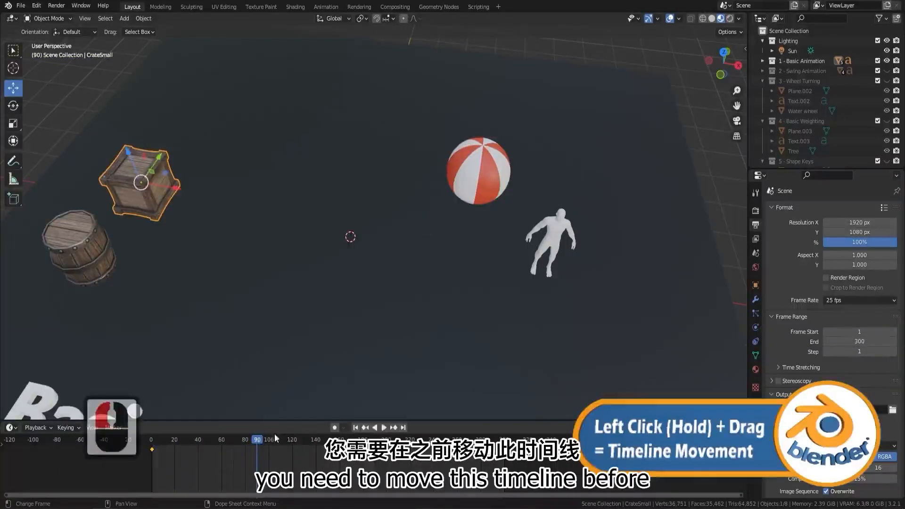
Step: At frame 140, move the crate along the X axis to beside the beach ball and insert a Location keyframe
key("space")
left_click_drag(260, 444, 317, 451)
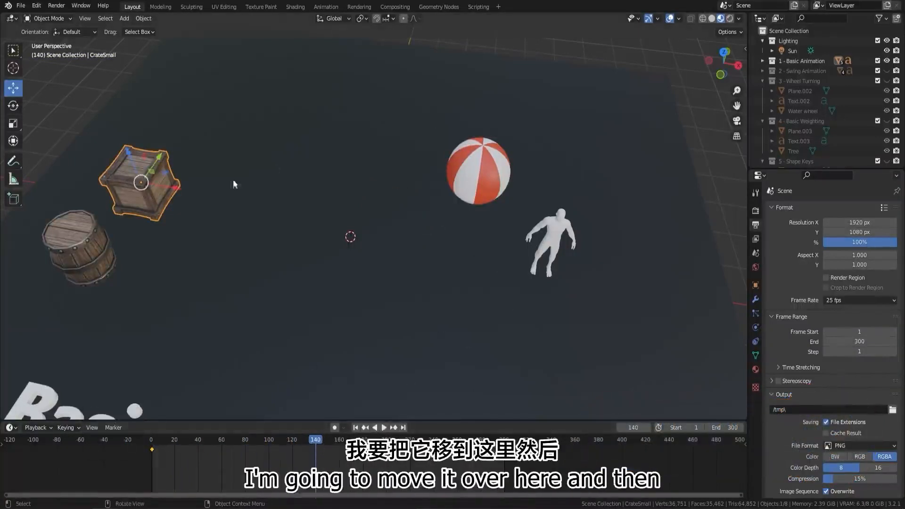
scroll(329, 239, "down", 3)
left_click_drag(275, 211, 460, 244)
key("g")
key("x")
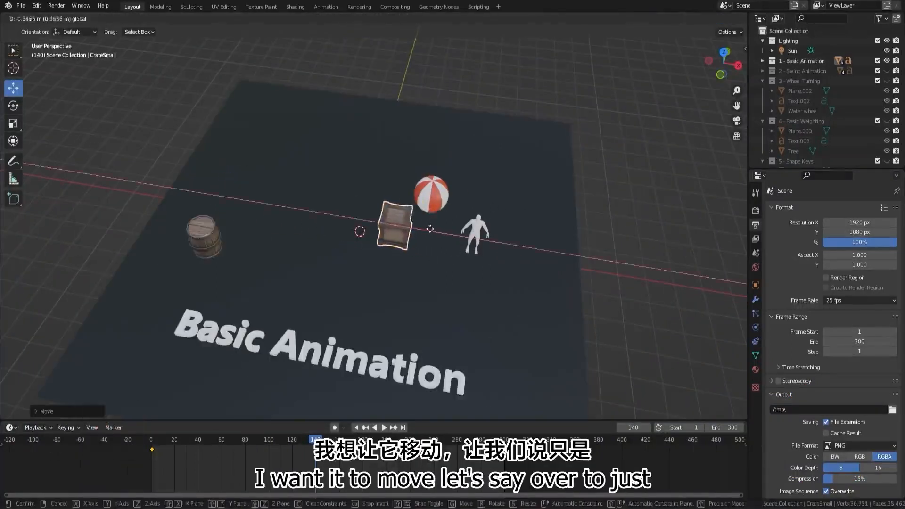
left_click(488, 187)
middle_click_drag(487, 188, 491, 210)
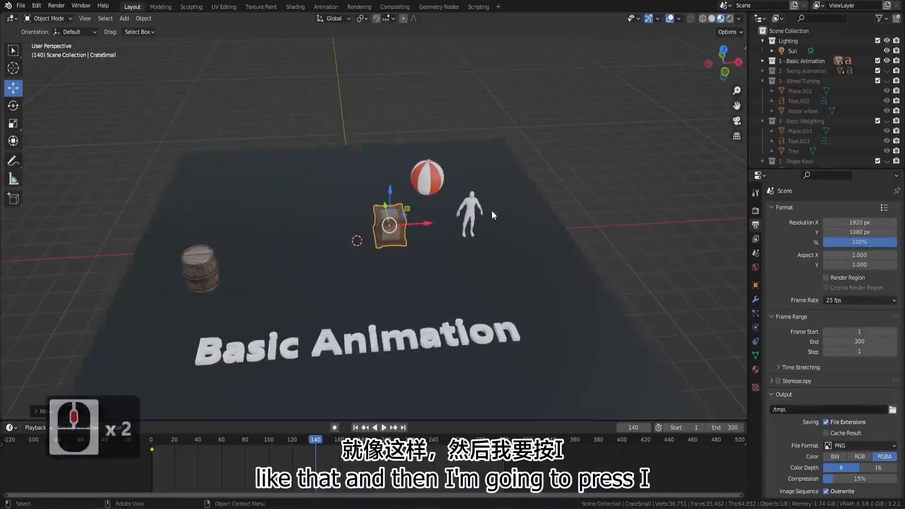
key("i")
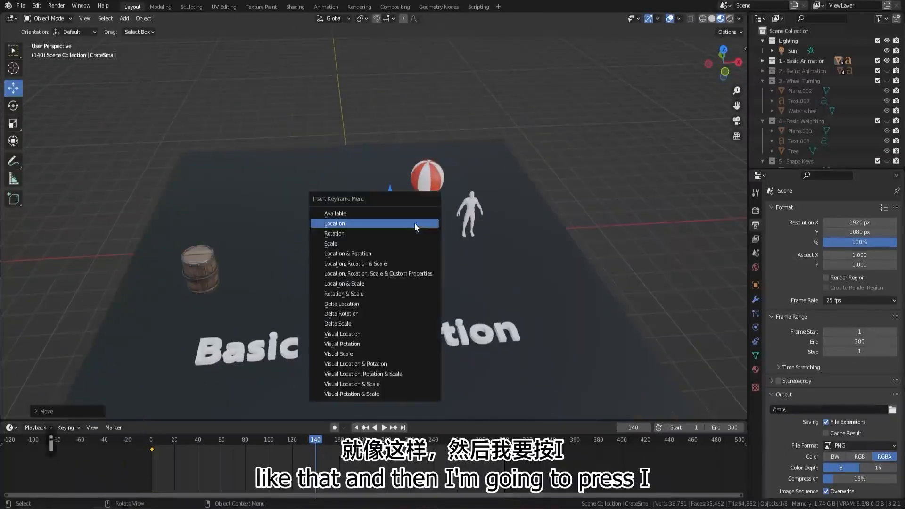
left_click(369, 222)
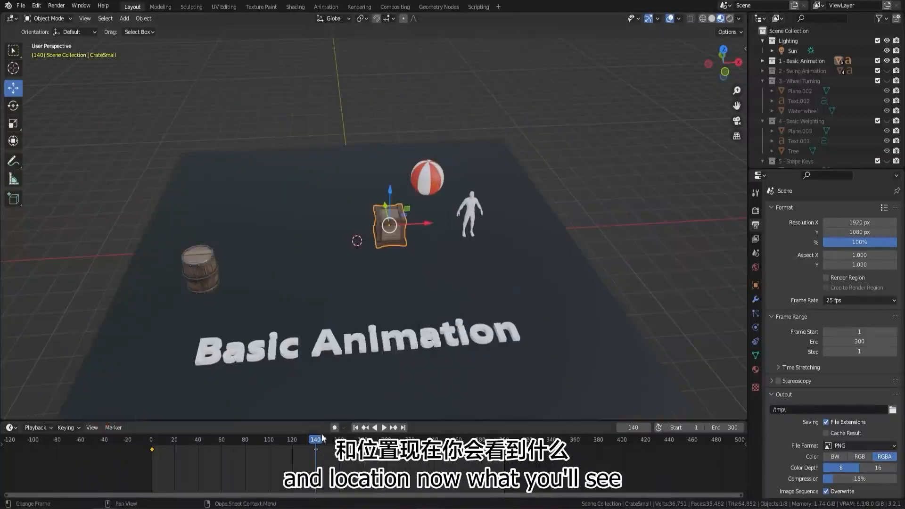
Step: Return the playhead to frame 0 and play the crate's movement past its second keyframe
key("space")
left_click_drag(316, 442, 150, 453)
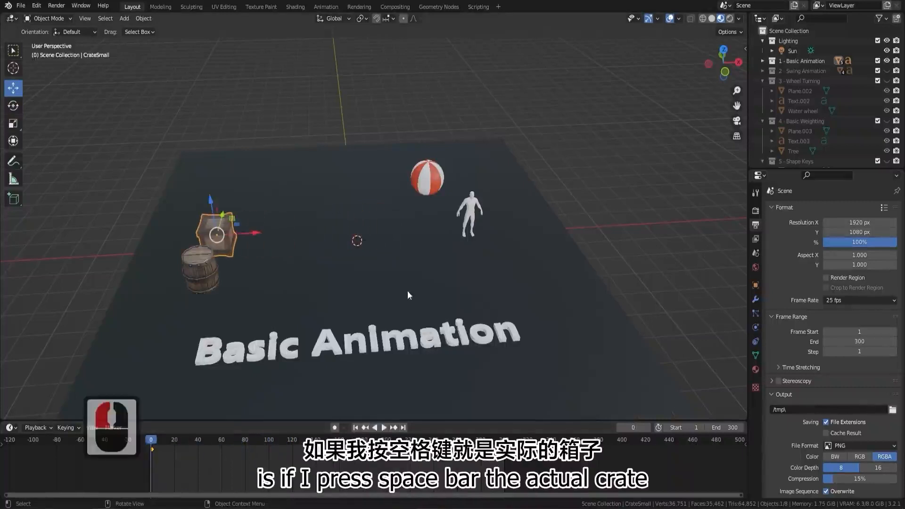
key("space")
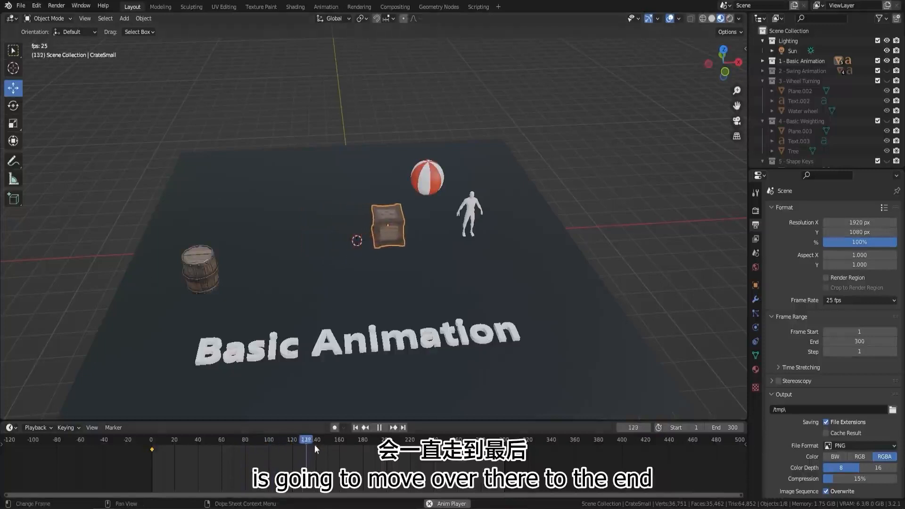
key("space")
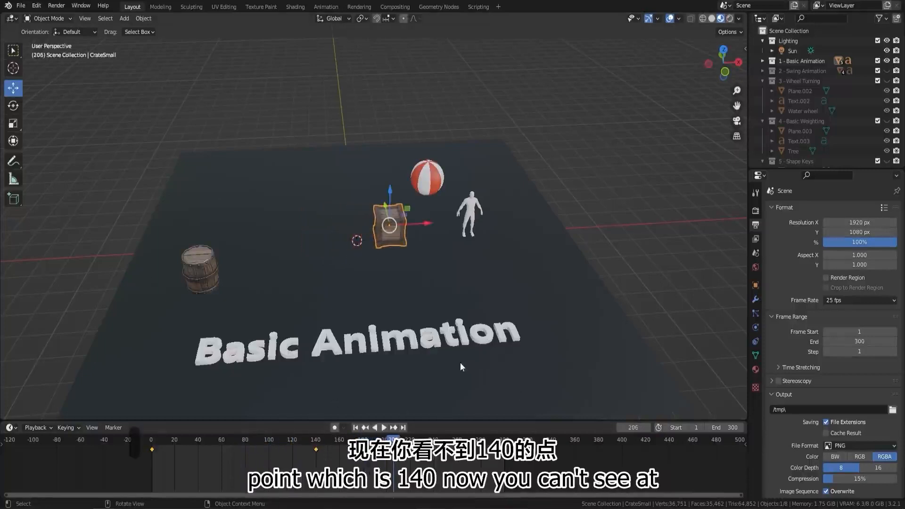
Step: Play the animation from frame 142 and near the end of the range, and replay the start of the crate's movement
left_click(318, 443)
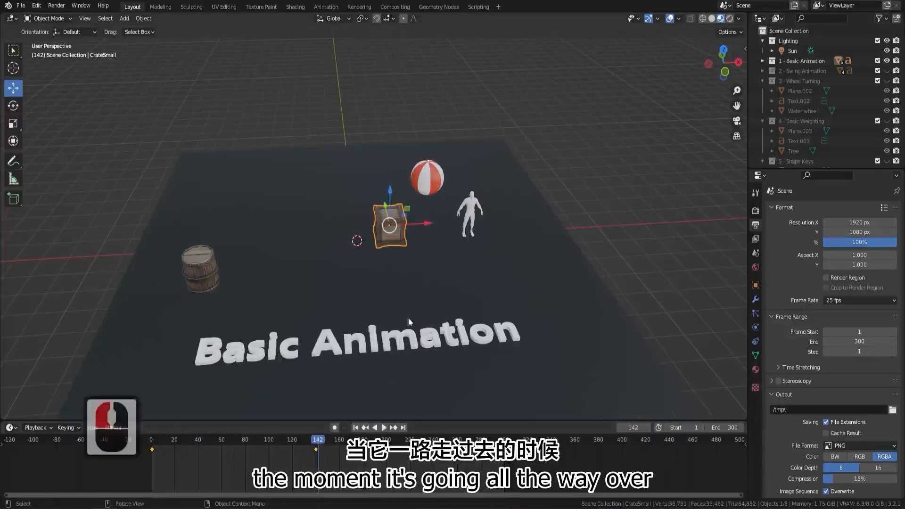
key("space")
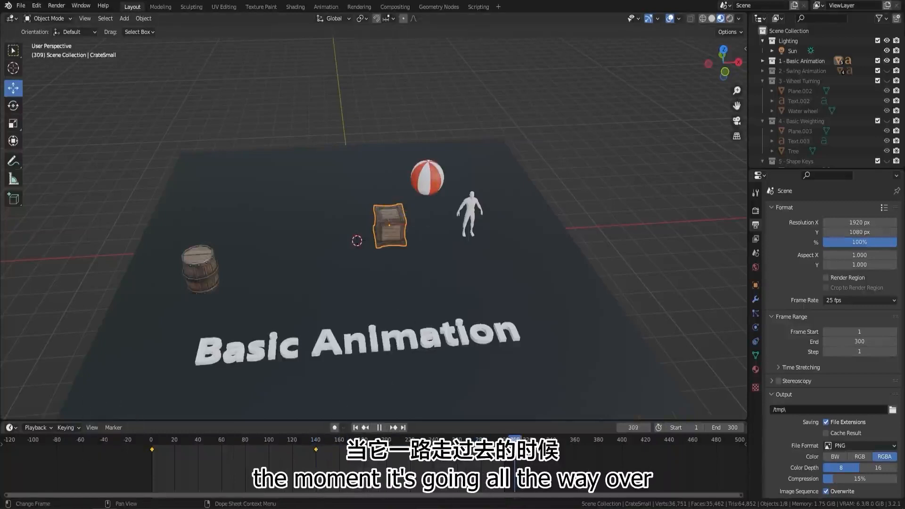
left_click_drag(489, 443, 500, 443)
key("space")
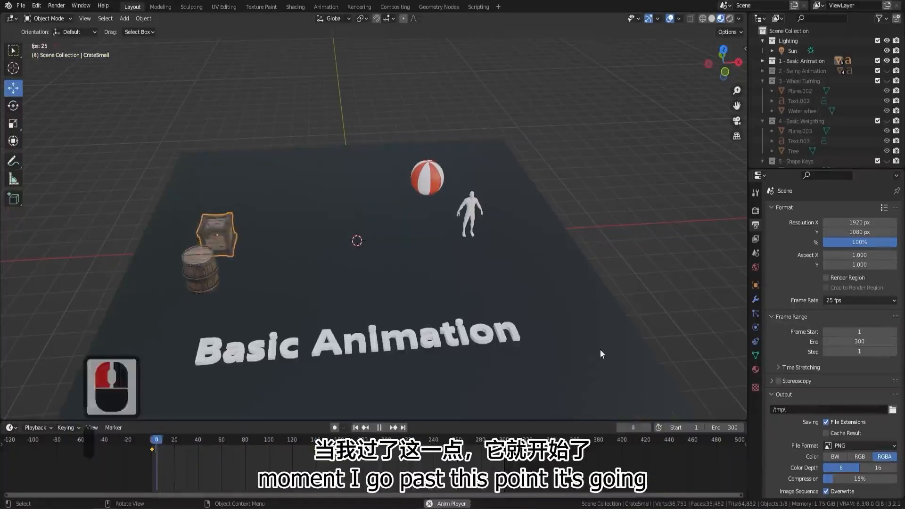
key("space")
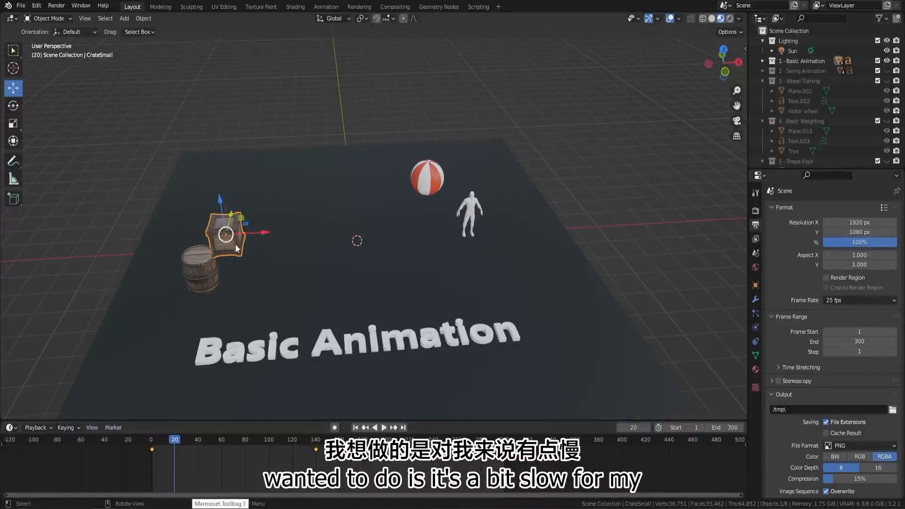
key("space")
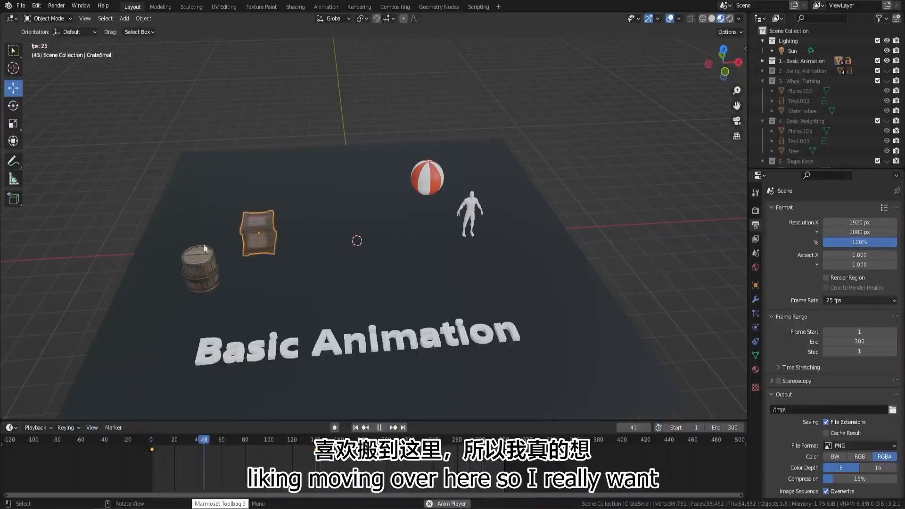
key("space")
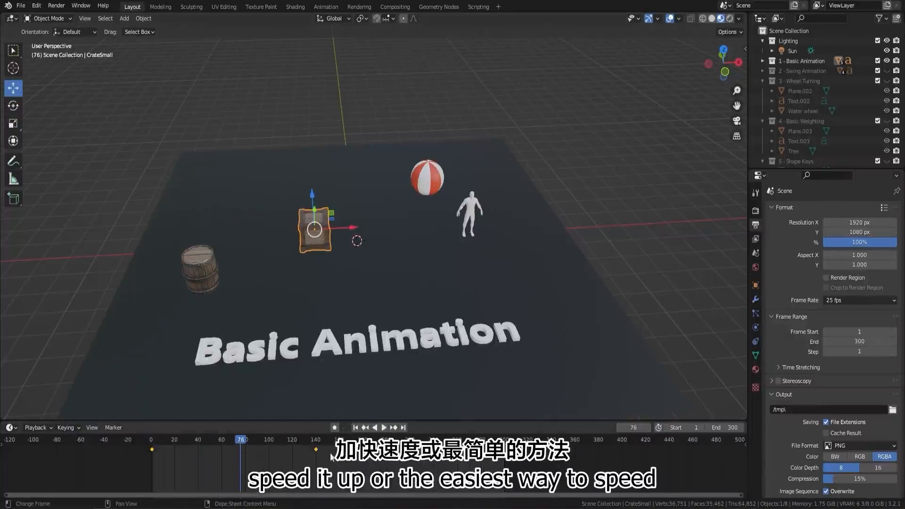
Step: Return to frame 1, select all the crate's keyframes and try scaling them in the timeline
left_click_drag(242, 440, 152, 444)
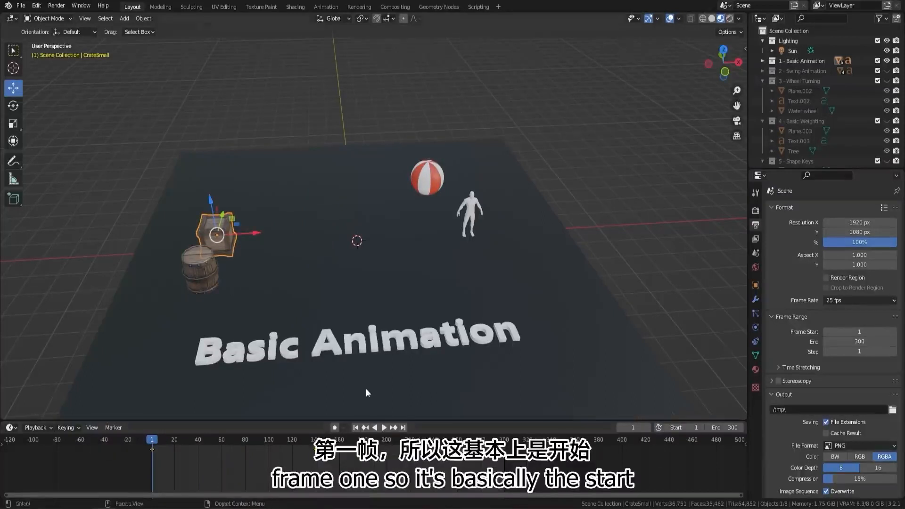
key("a")
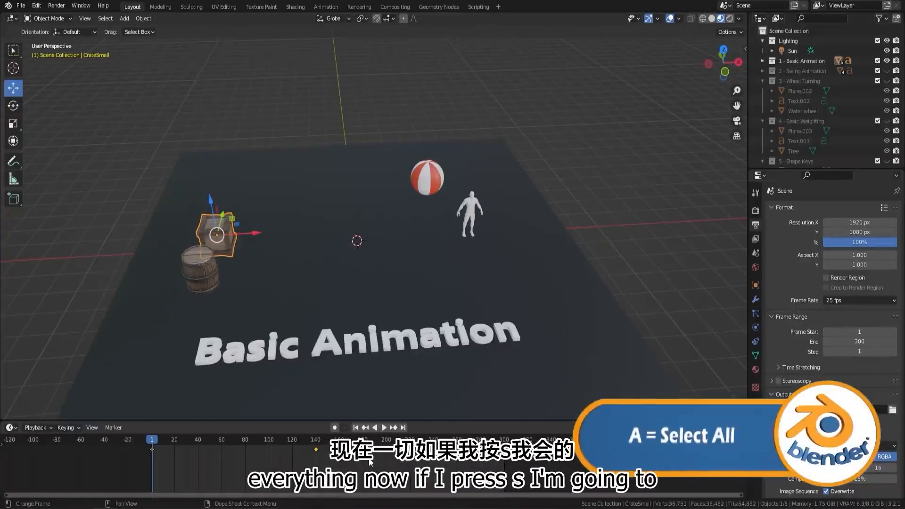
key("s")
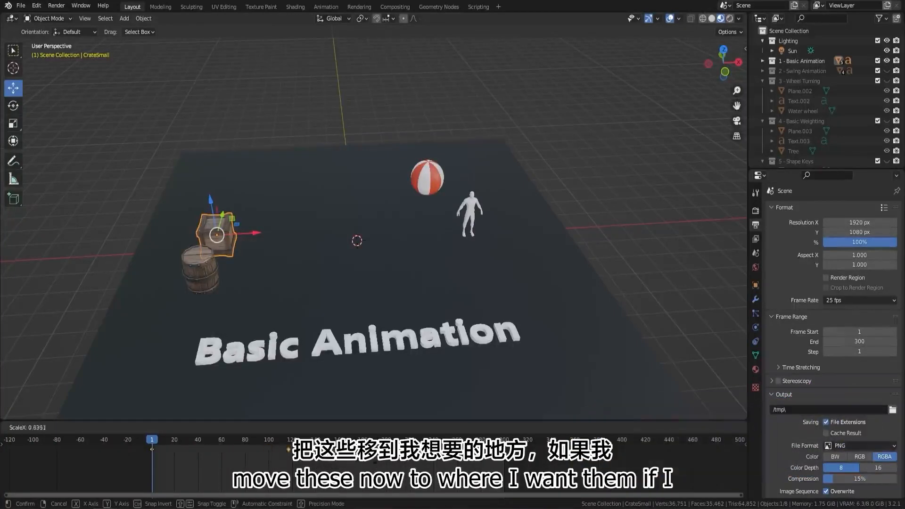
right_click(231, 433)
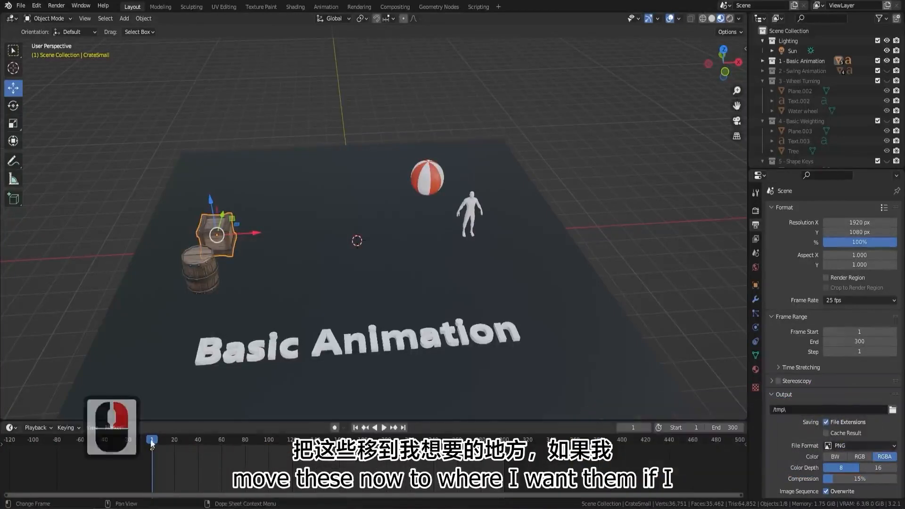
Step: Try scaling the crate's keyframes with the playhead at frame 200
left_click_drag(152, 444, 387, 443)
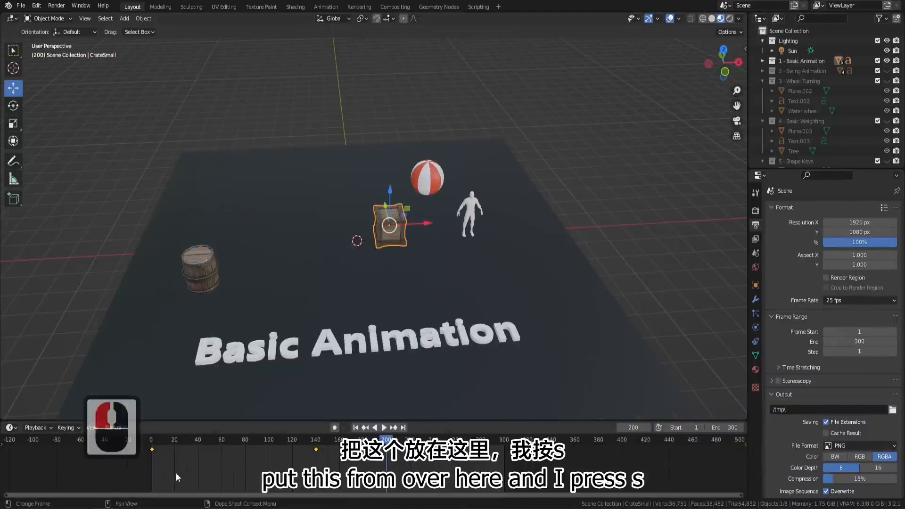
key("s")
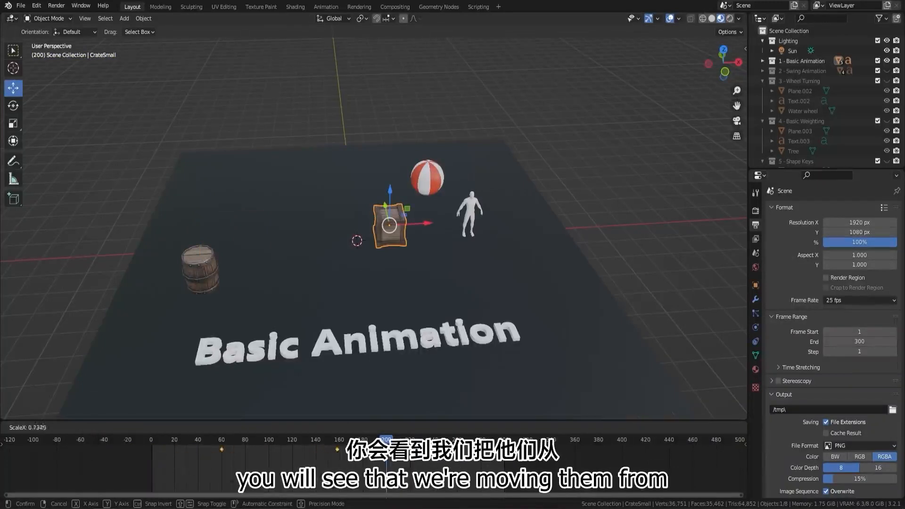
right_click(349, 450)
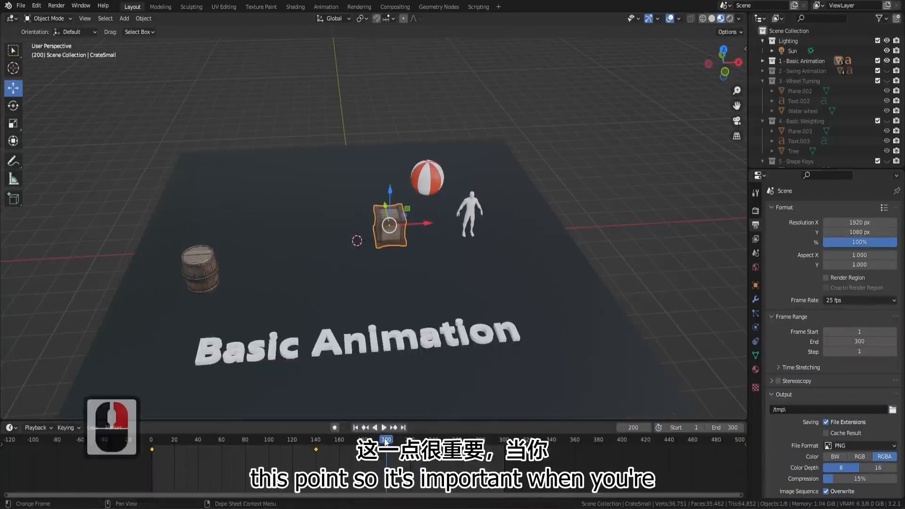
Step: With the playhead at frame 1, scale the crate's keyframes in the timeline so the second one sits at frame 60
left_click_drag(386, 440, 151, 438)
left_click(190, 462)
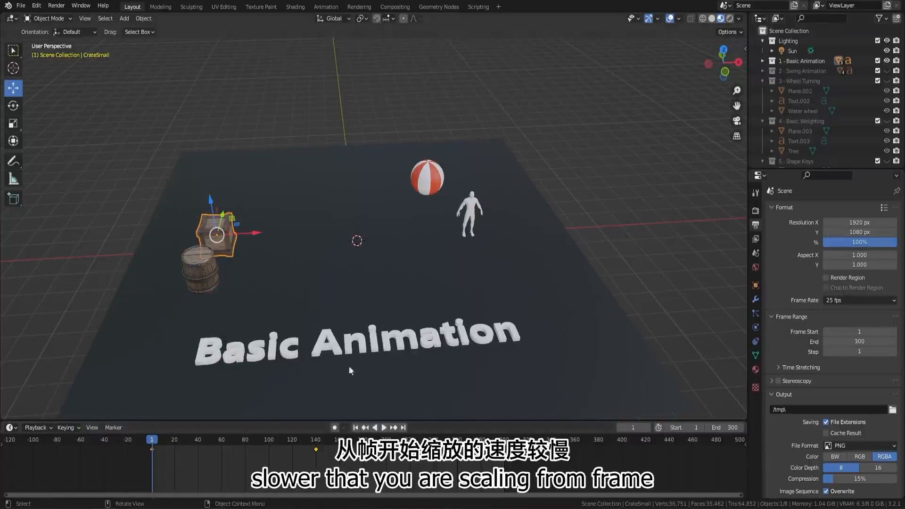
key("s")
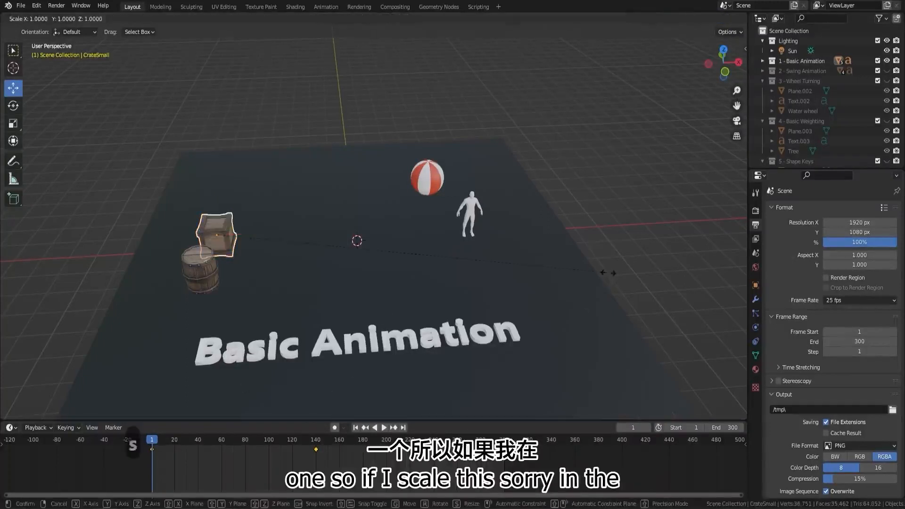
right_click(608, 273)
key("s")
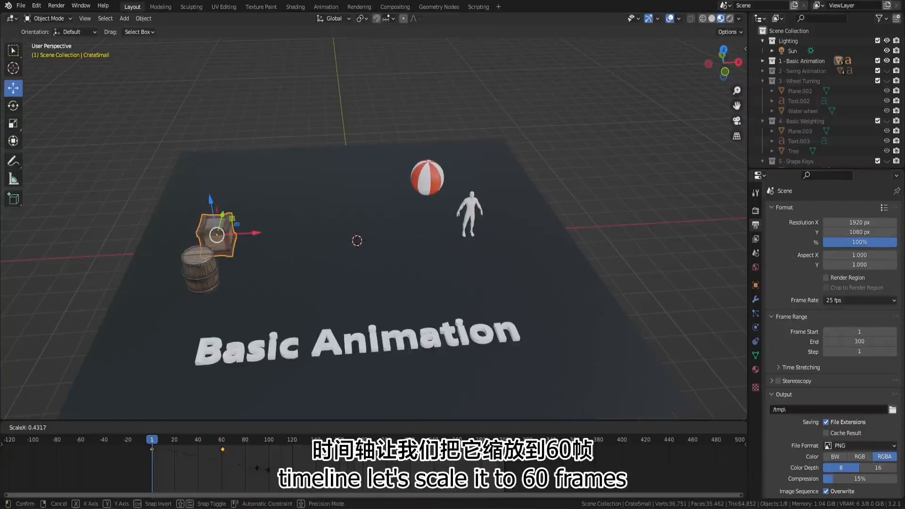
left_click(262, 473)
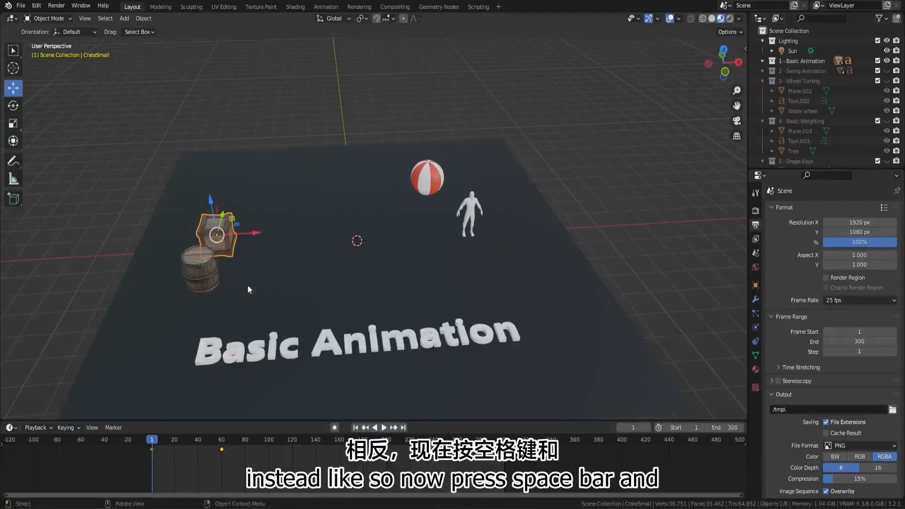
Step: Play the sped-up crate animation and move the playhead to frame 120
key("space")
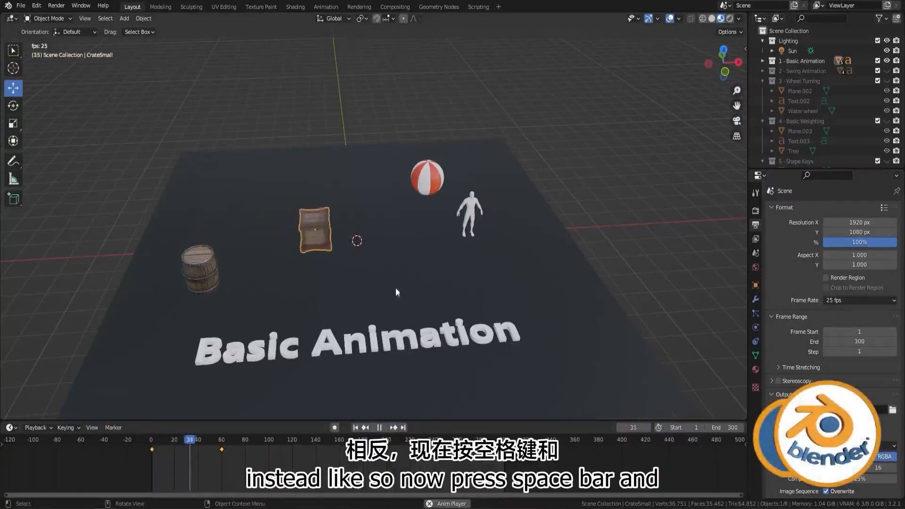
key("space")
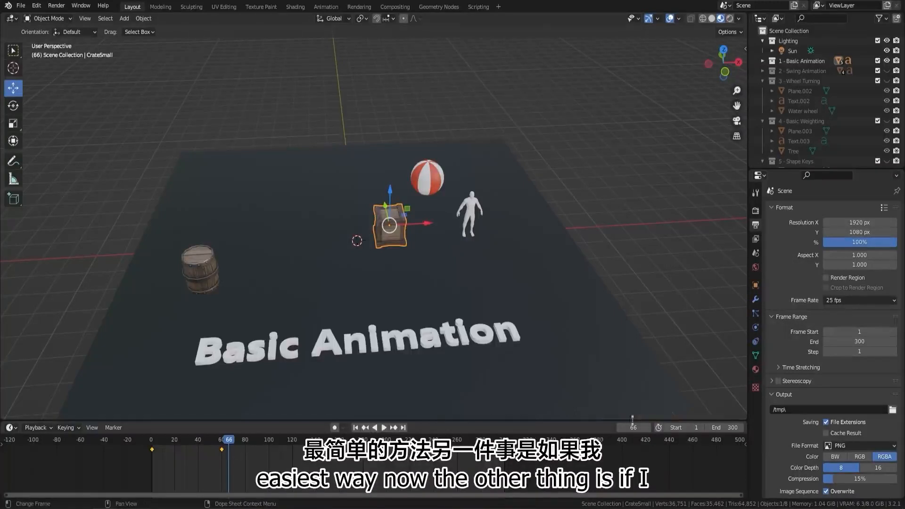
key("space")
left_click_drag(292, 439, 292, 439)
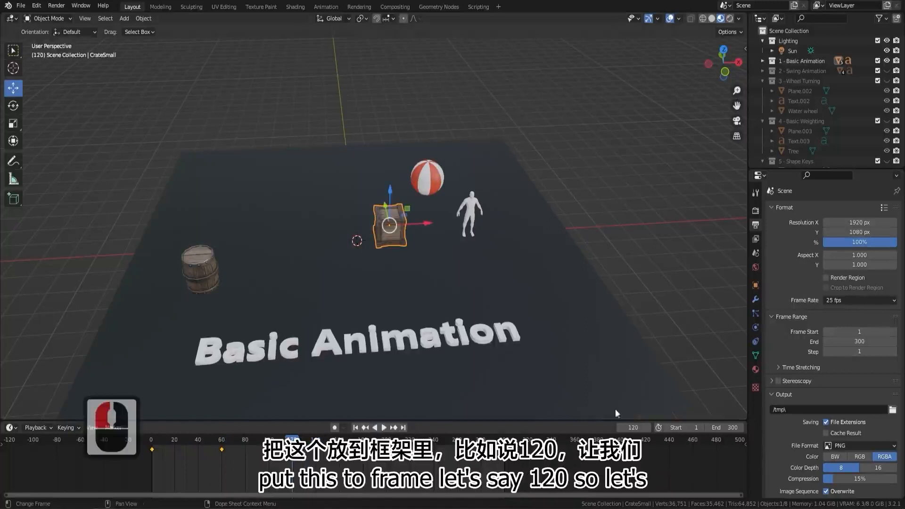
Step: Set the timeline's end frame to 120 and play the animation in the shortened range
left_click(736, 427)
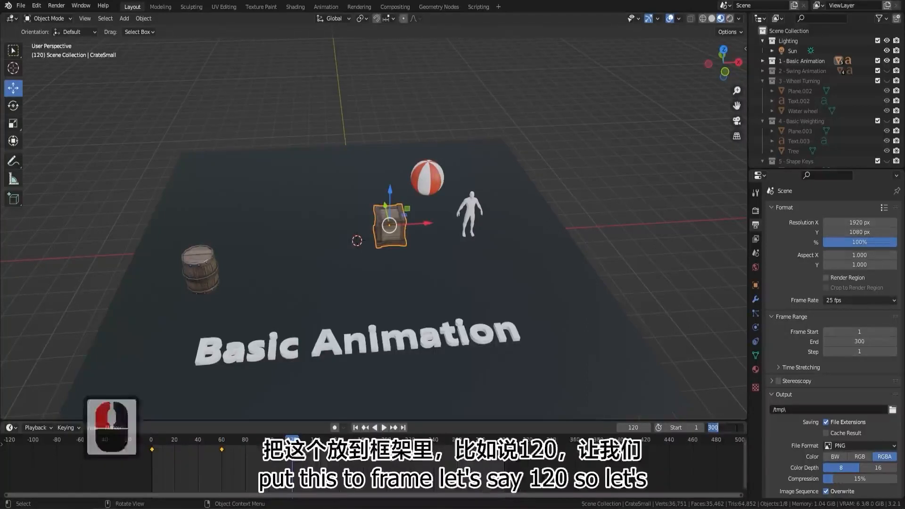
type("120")
key("Return")
key("space")
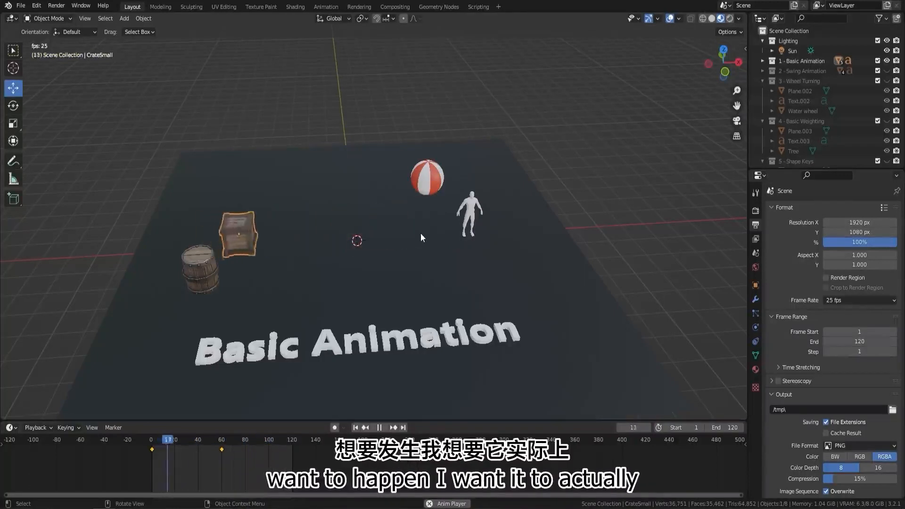
key("space")
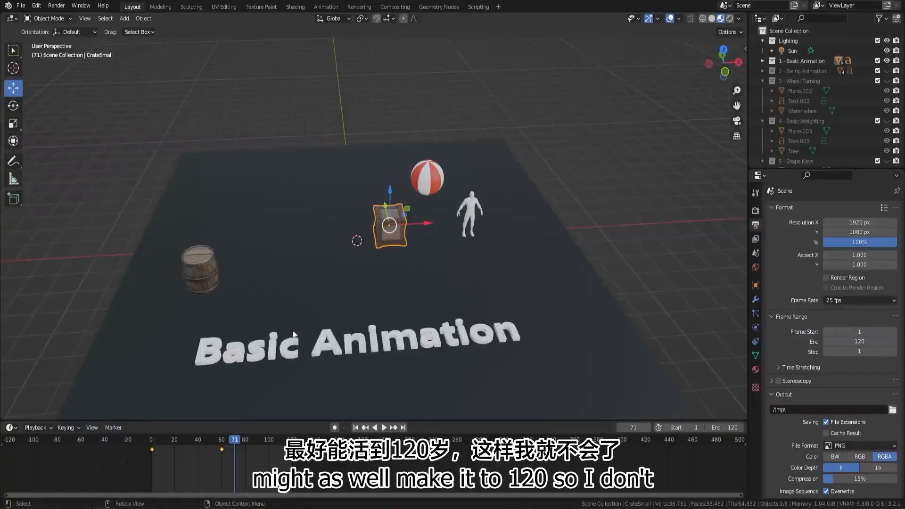
Step: Move the playhead to frame 120 and duplicate the crate's starting keyframe there so it returns to its start position
scroll(377, 288, "up", 3)
left_click_drag(437, 222, 391, 261)
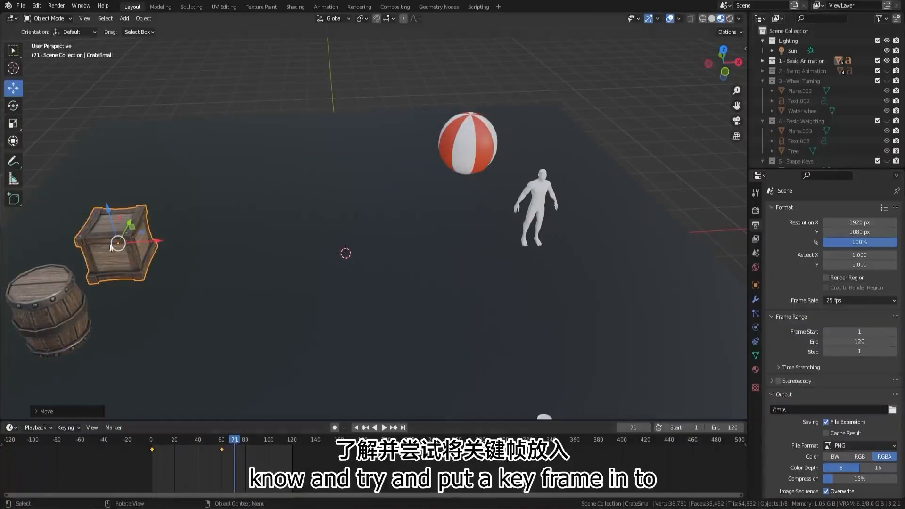
left_click_drag(236, 442, 292, 443)
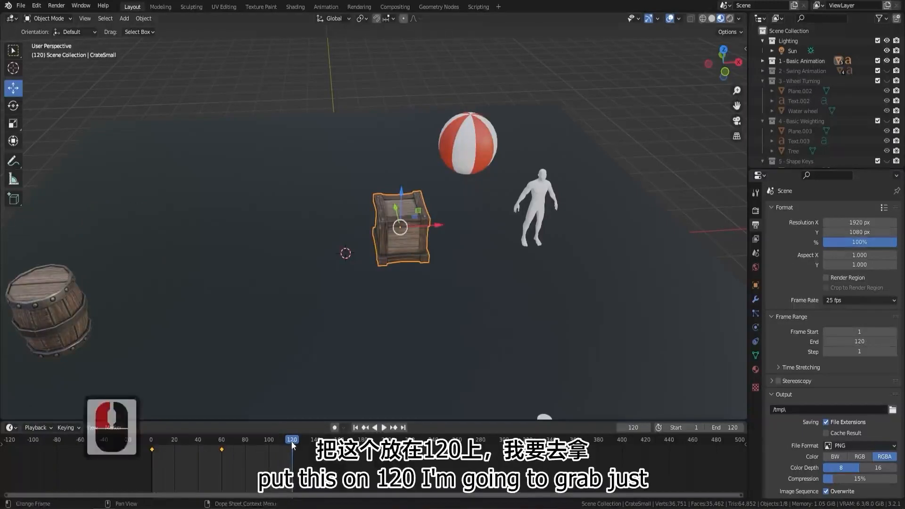
left_click(151, 450)
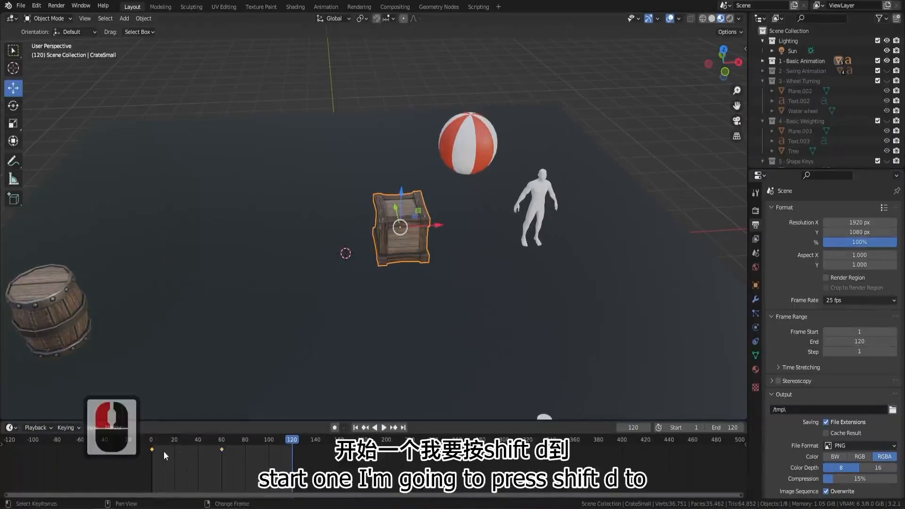
key("shift+d")
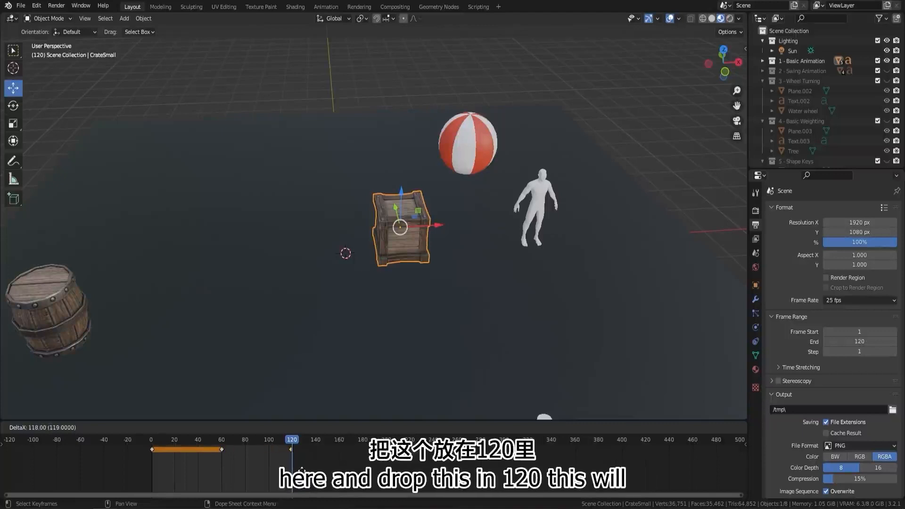
left_click(126, 453)
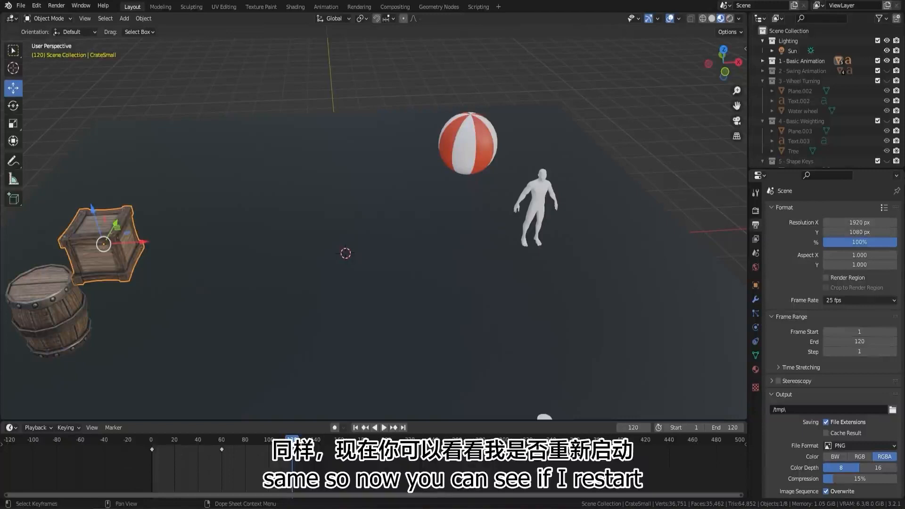
Step: Play the crate's there-and-back animation from the start of the timeline
left_click(115, 442)
key("space")
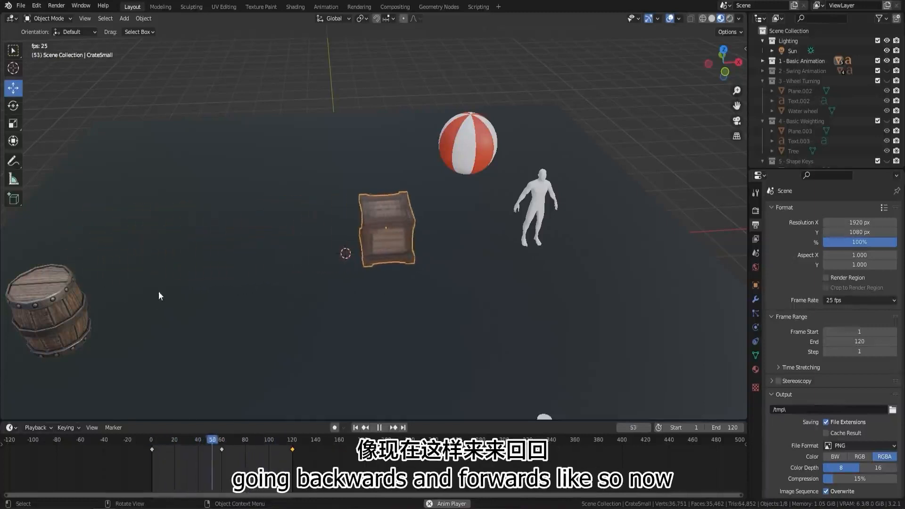
key("space")
Step: Scrub back to frame 27 and move the crate's middle keyframe to about frame 84
left_click(245, 441)
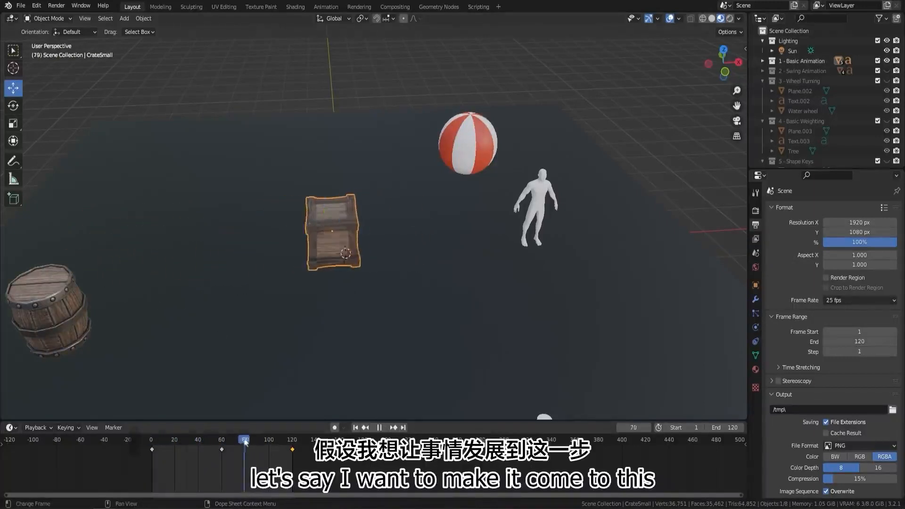
left_click_drag(246, 441, 183, 441)
left_click(212, 240)
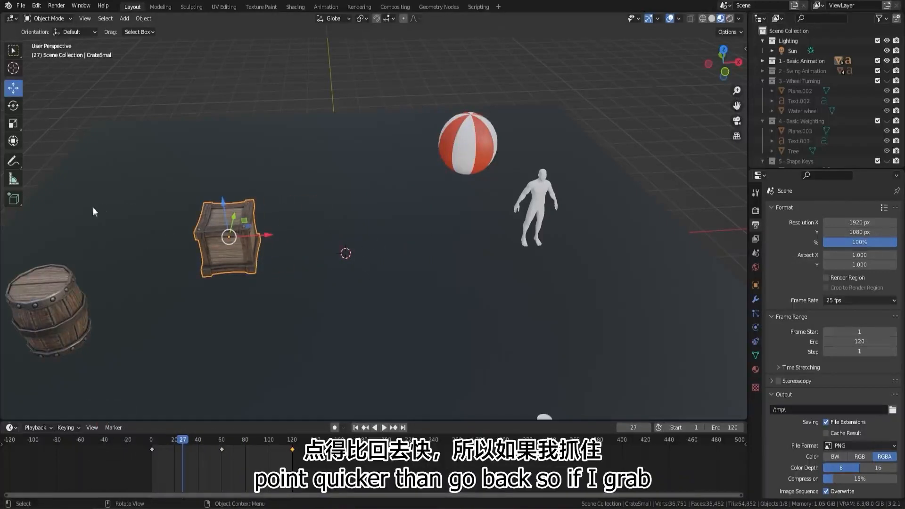
left_click(221, 451)
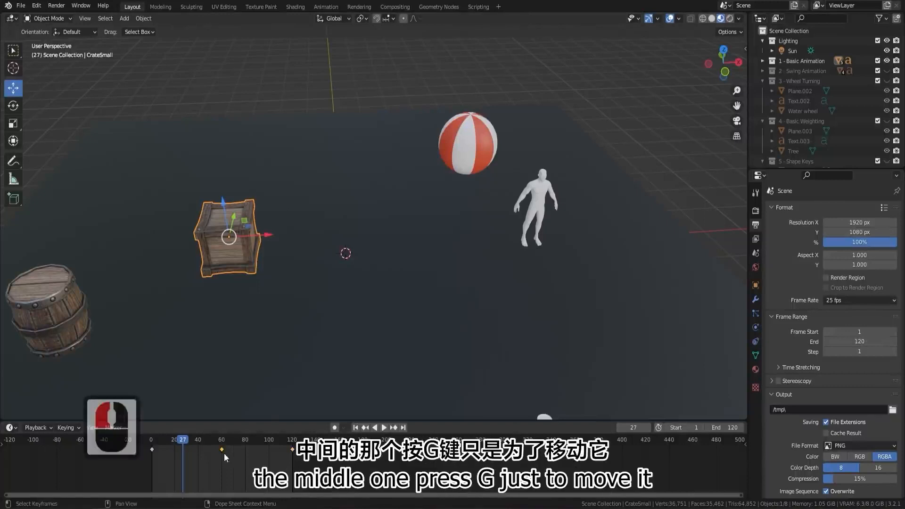
key("g")
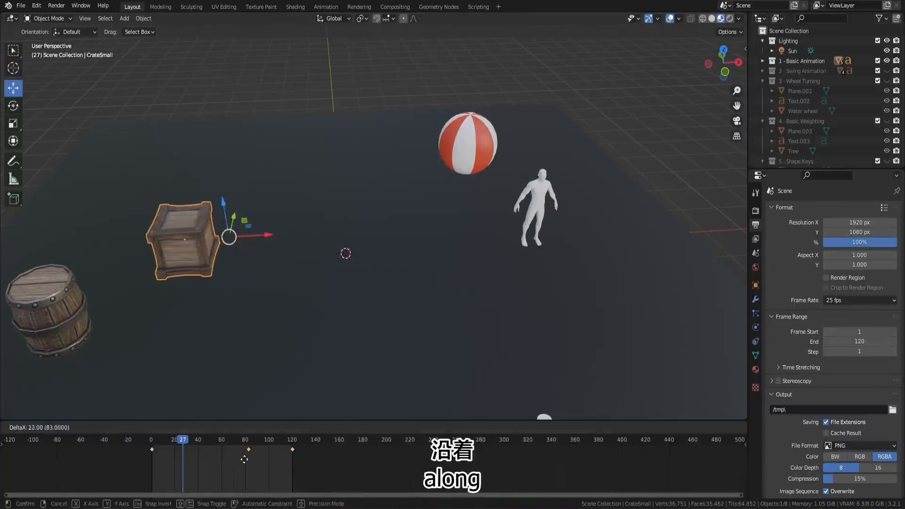
left_click(246, 458)
Step: Play the retimed crate animation from near its start to examine the speed changes, and return the playhead to frame 9
left_click_drag(186, 447, 152, 445)
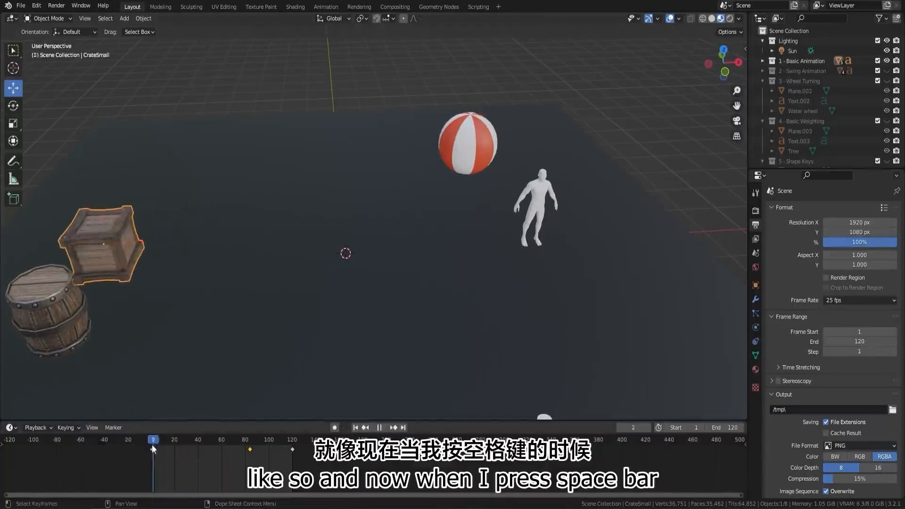
key("space")
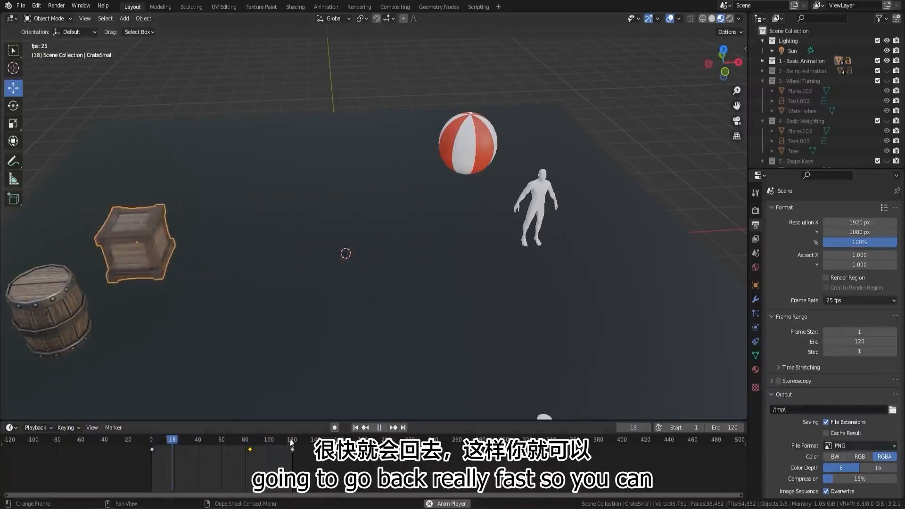
key("space")
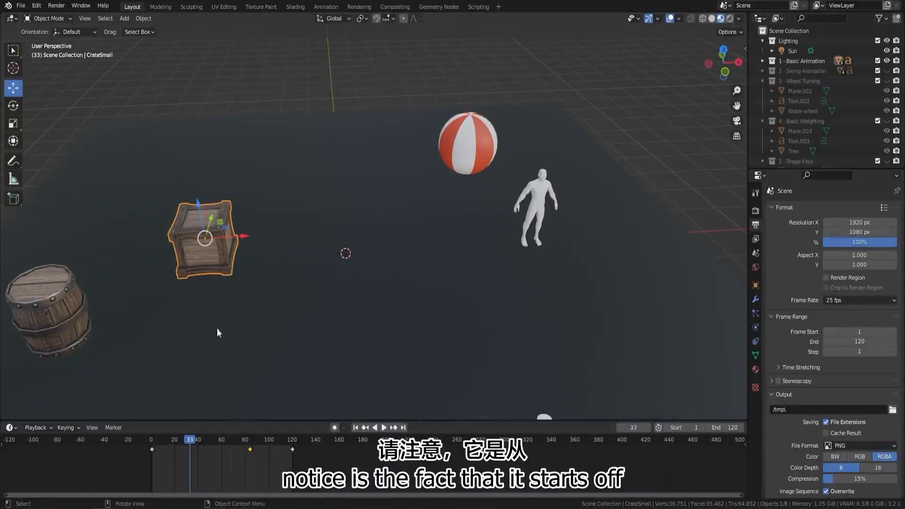
key("space")
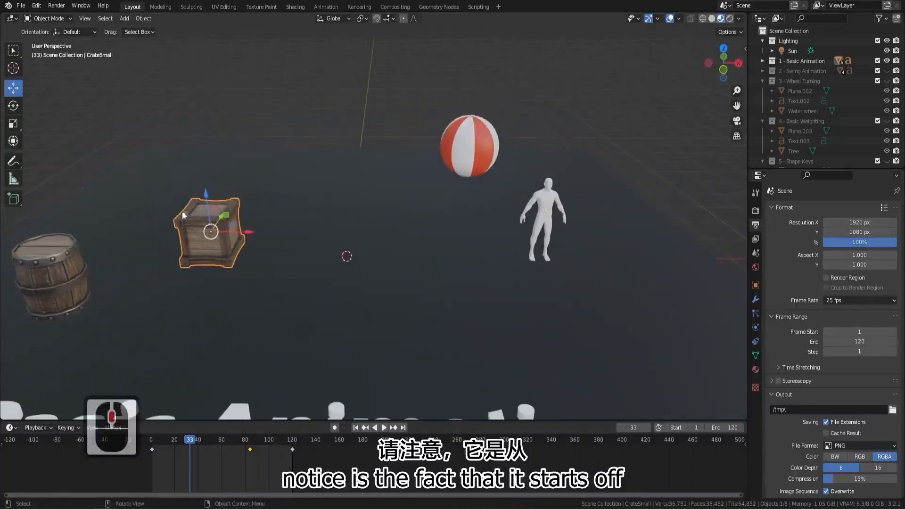
left_click_drag(202, 446, 162, 446)
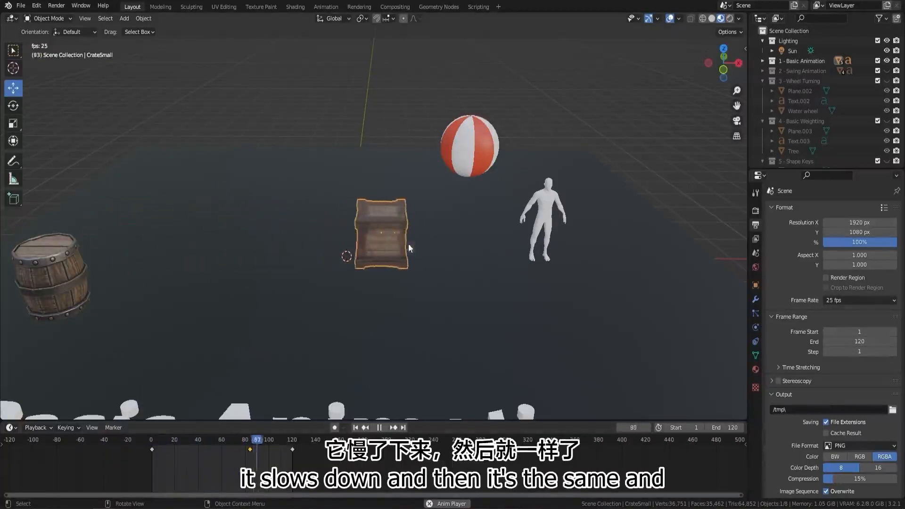
key("space")
left_click(161, 453)
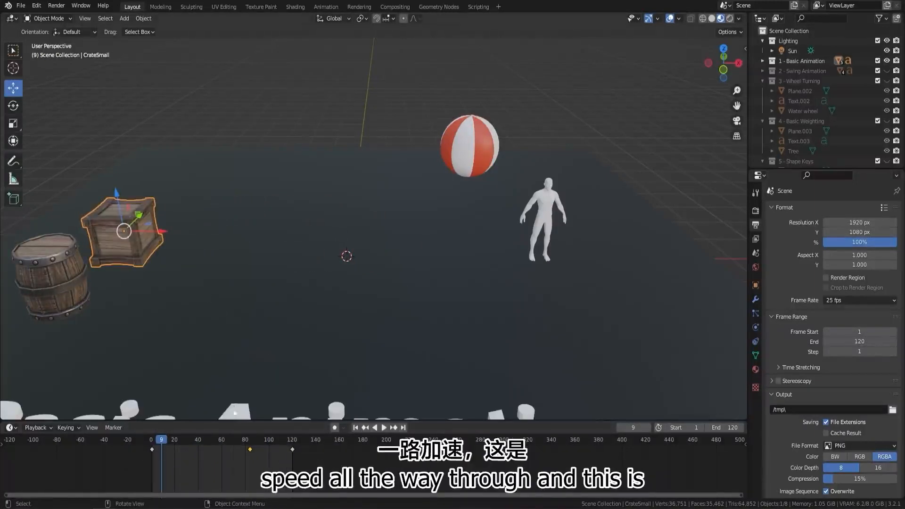
Step: Rotate the barrel 90 degrees about the X axis so it lies on its side
middle_click_drag(254, 344, 250, 315)
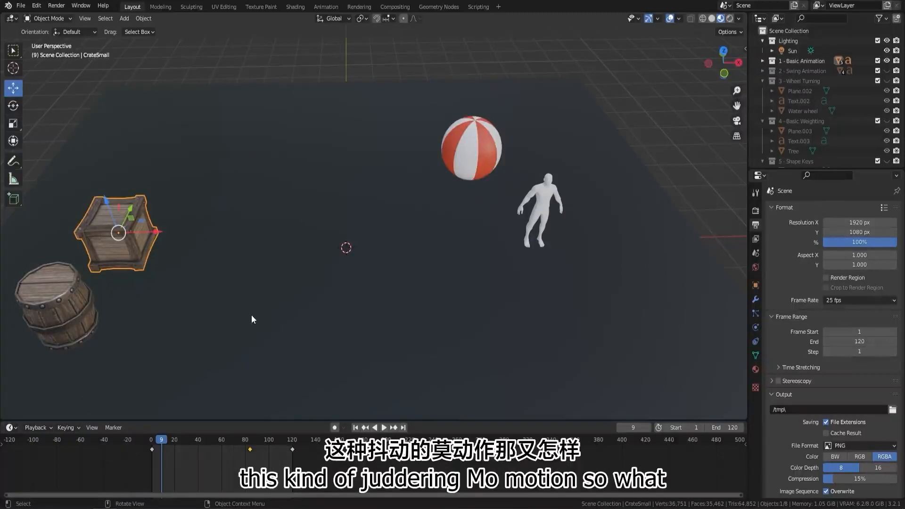
middle_click_drag(134, 302, 221, 258)
left_click(221, 258)
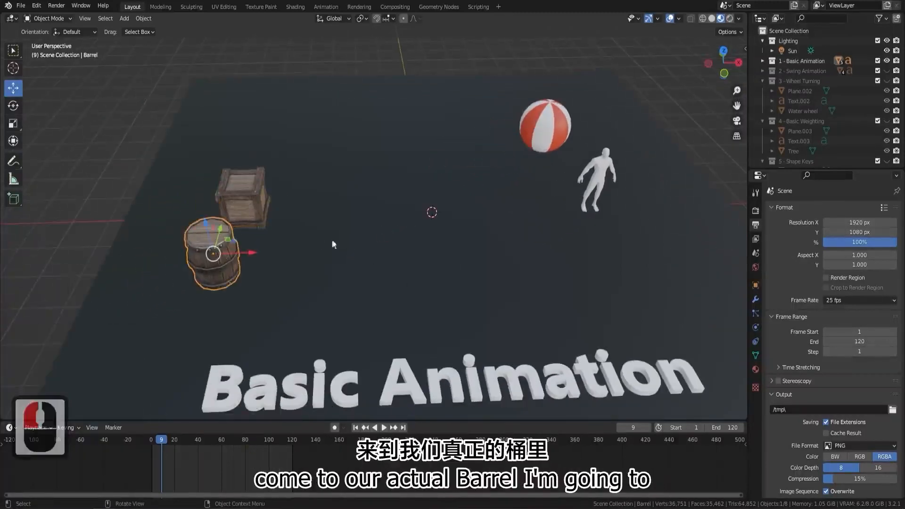
key("r")
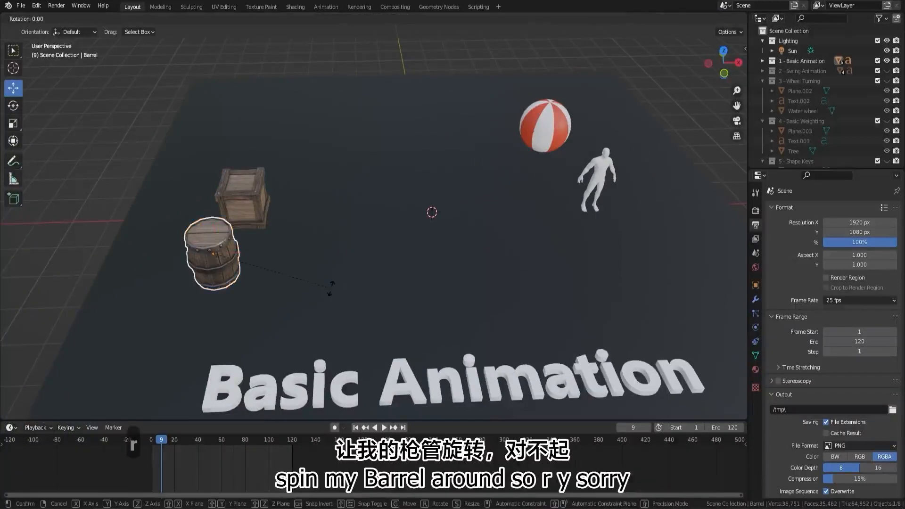
key("y")
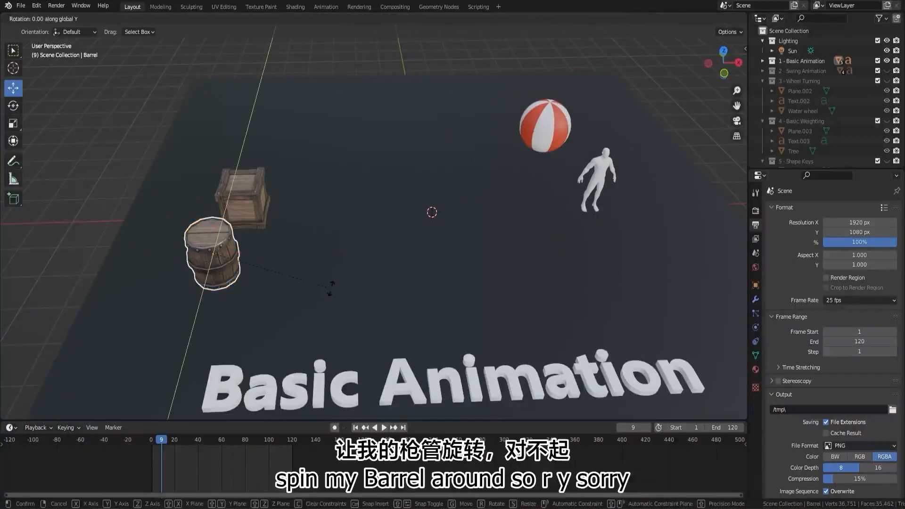
key("x")
key("9")
key("0")
key("Return")
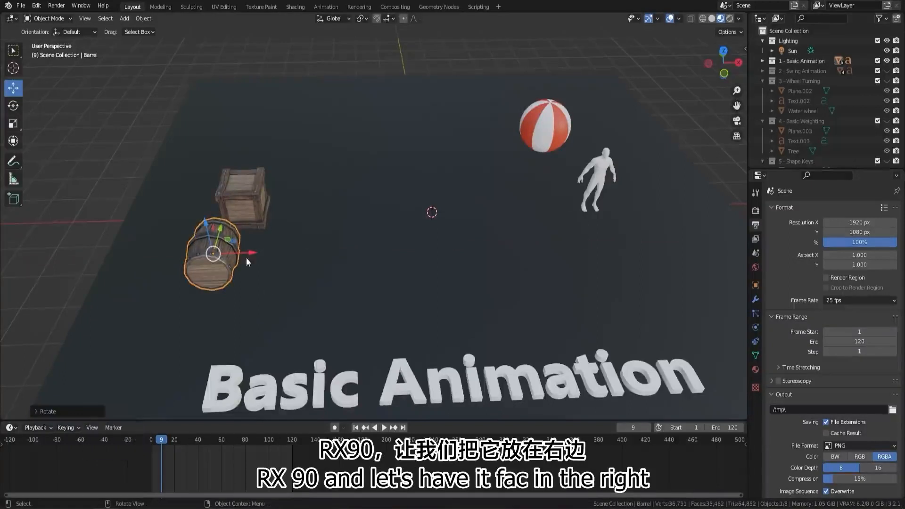
Step: Set the timeline's end frame to 200 and play the animation over the extended range
middle_click_drag(289, 282, 292, 264)
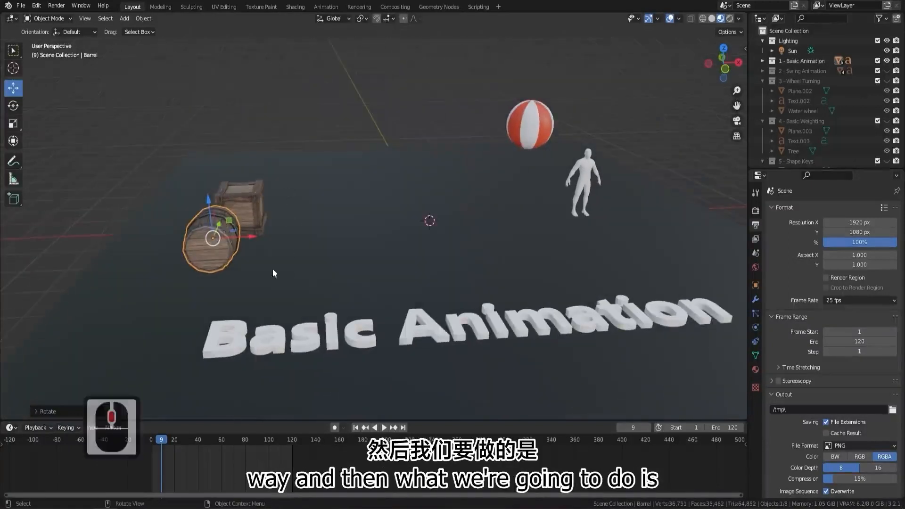
middle_click_drag(226, 292, 276, 283, "shift")
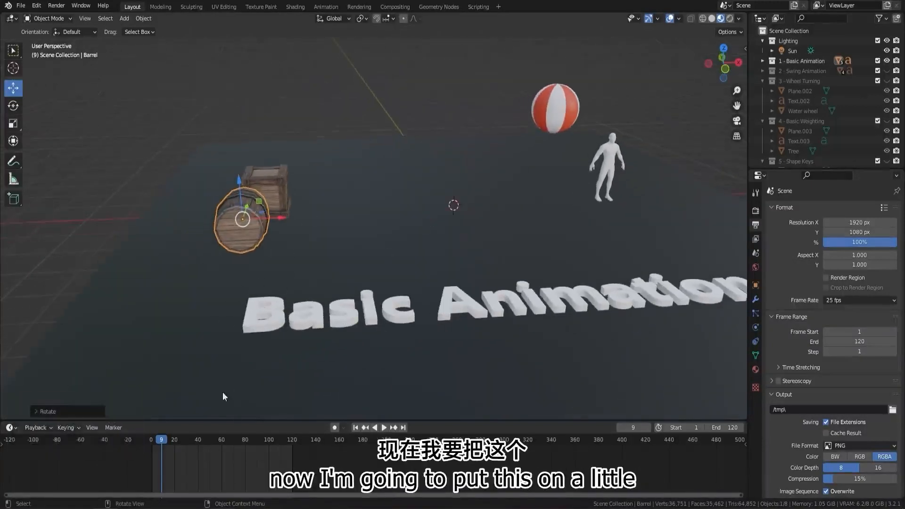
left_click(726, 428)
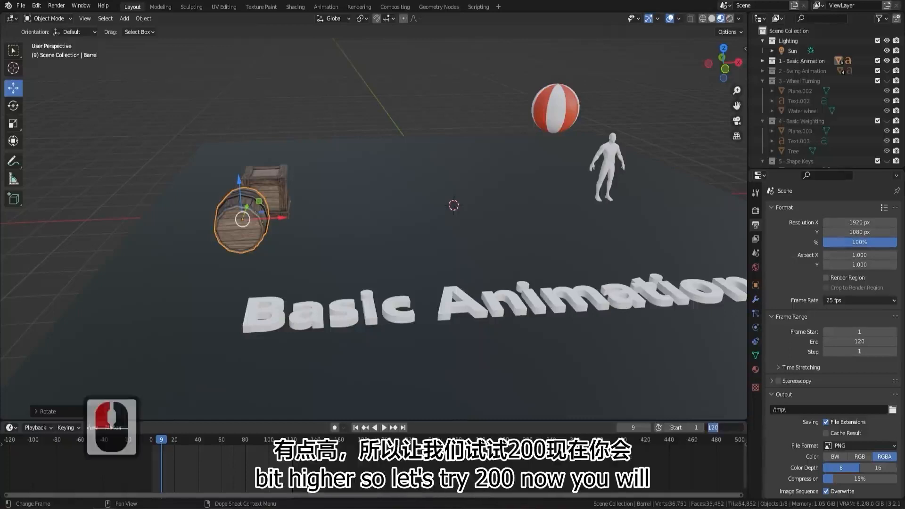
type("200")
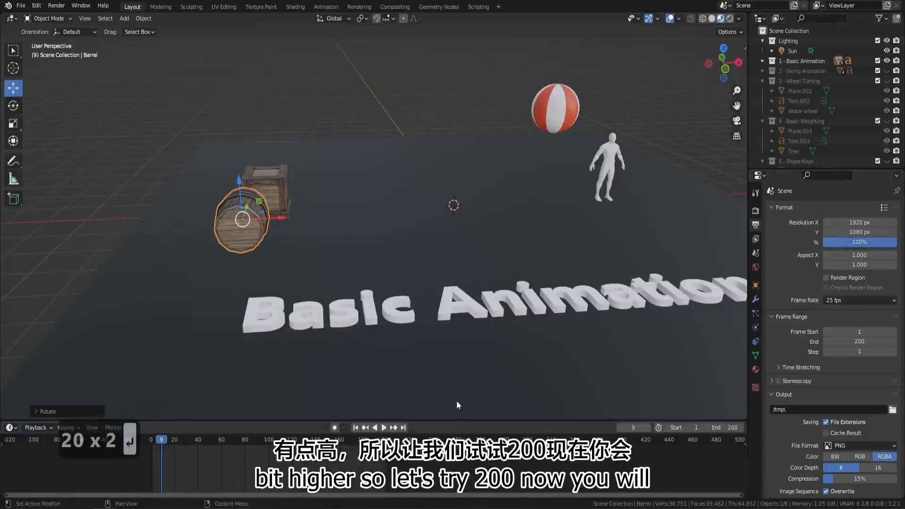
key("space")
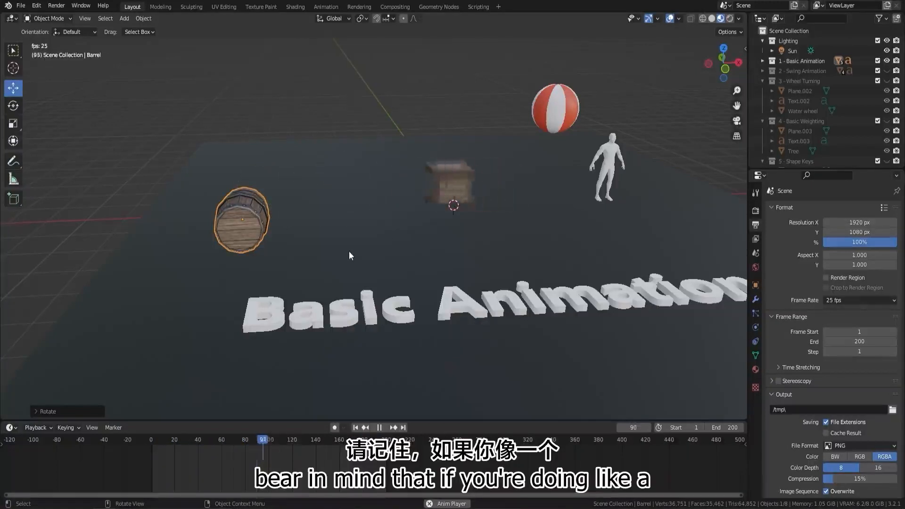
key("space")
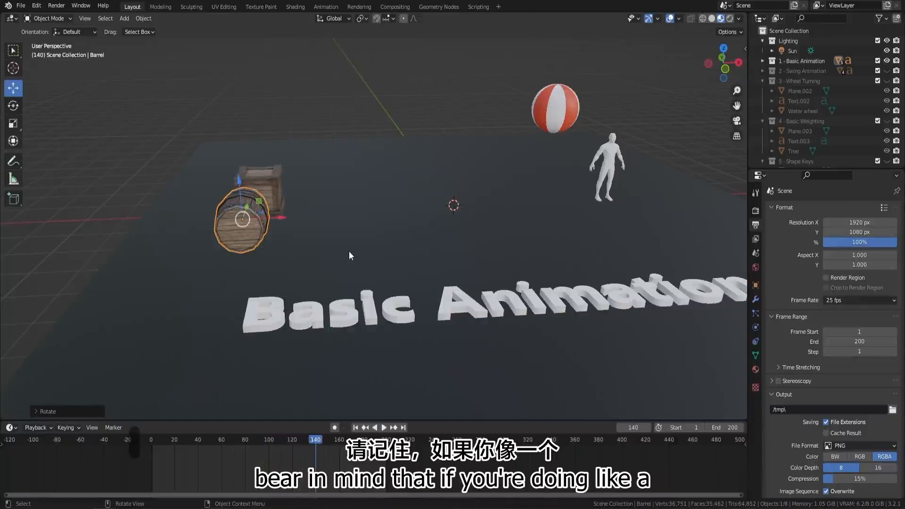